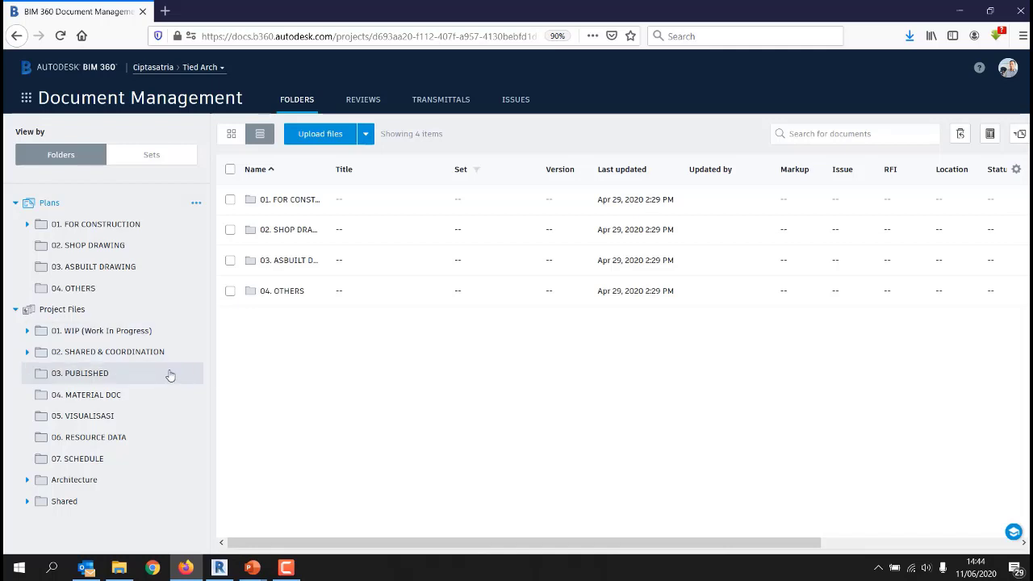
# Open the permissions of the 01. FOR CONSTRUCTION plans folder and start adding a new permission.
pyautogui.click(179, 225)
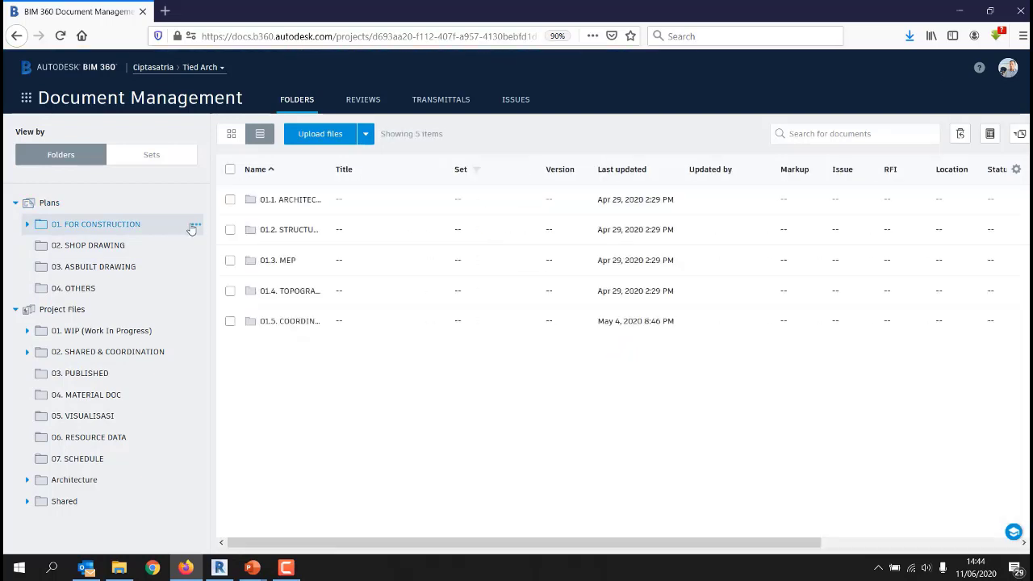
pyautogui.click(197, 226)
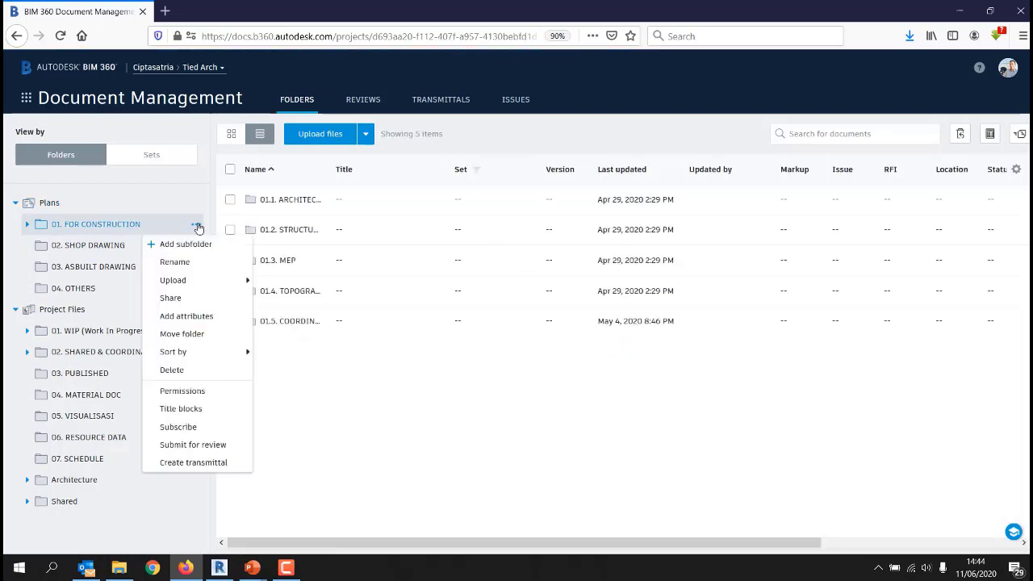
pyautogui.click(182, 392)
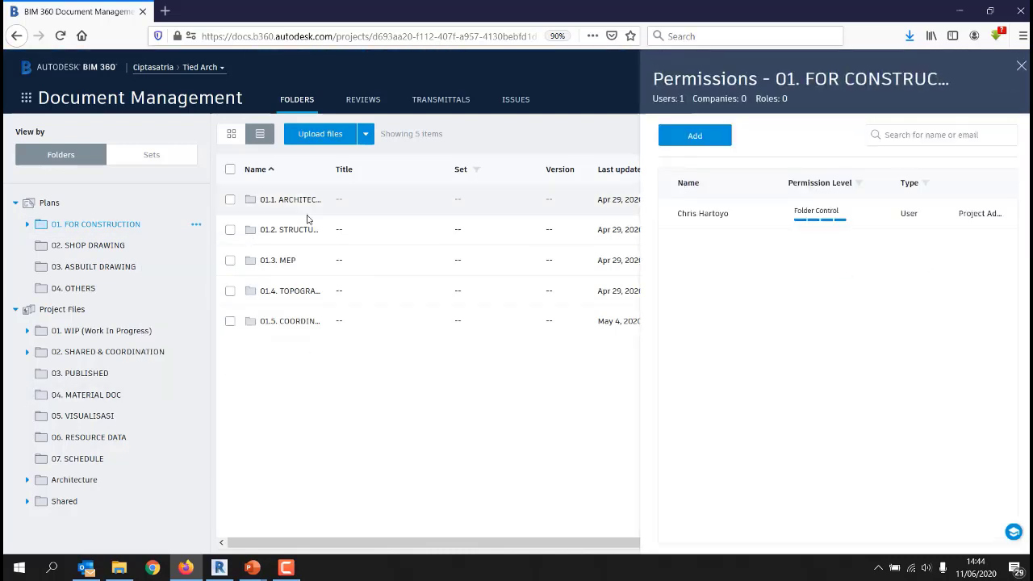
pyautogui.click(718, 136)
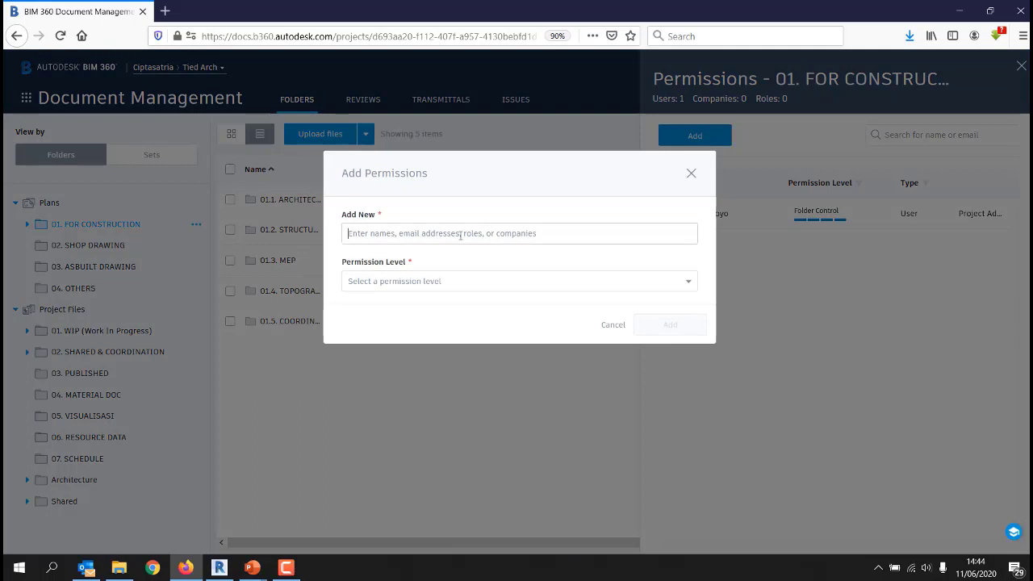
pyautogui.write('nuru')
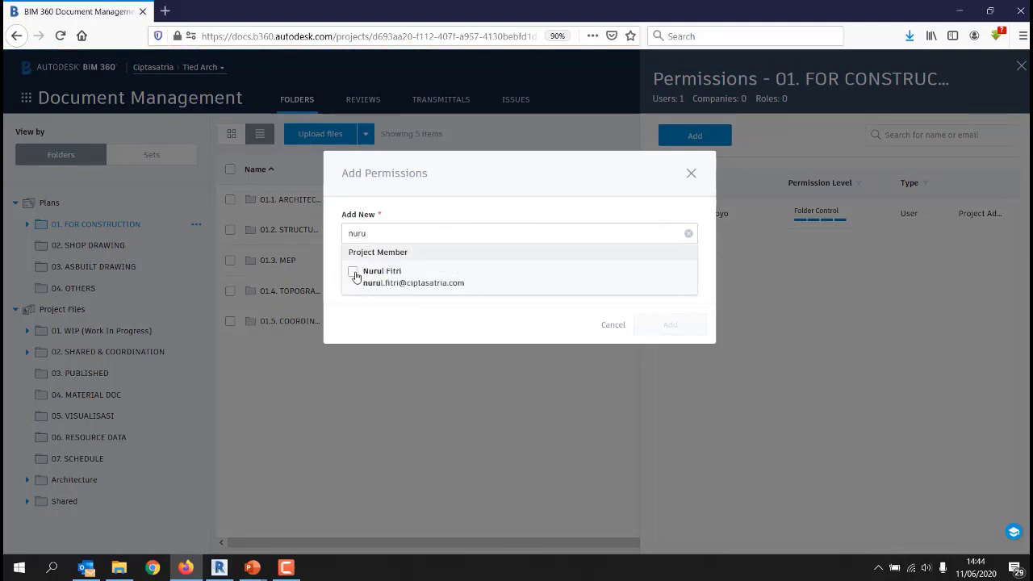
pyautogui.click(354, 274)
pyautogui.click(396, 233)
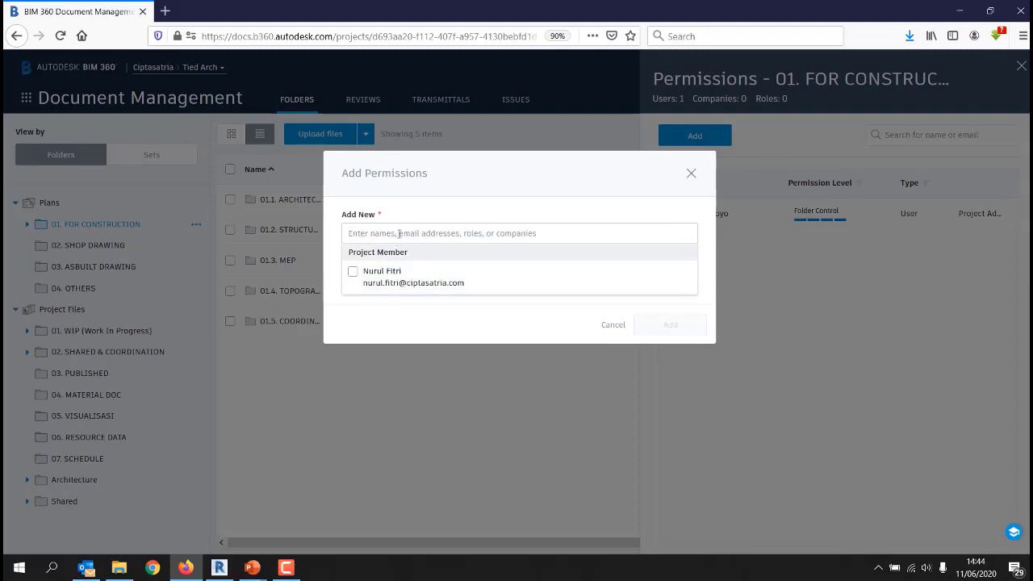
# Search for "pt" and select the company Ciptasatria as the recipient of the new folder permission.
pyautogui.write('pt')
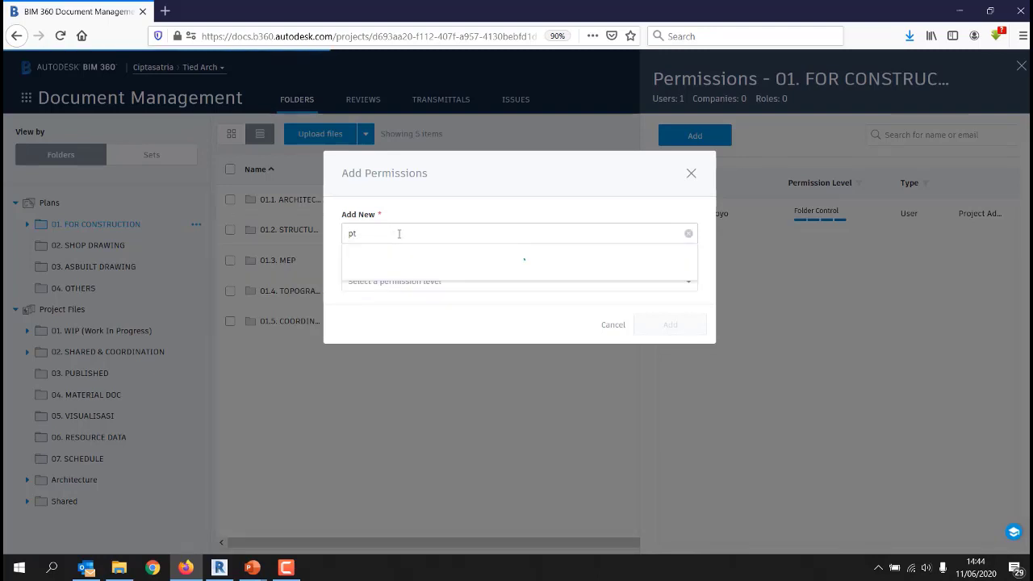
pyautogui.scroll(-1, 440, 323)
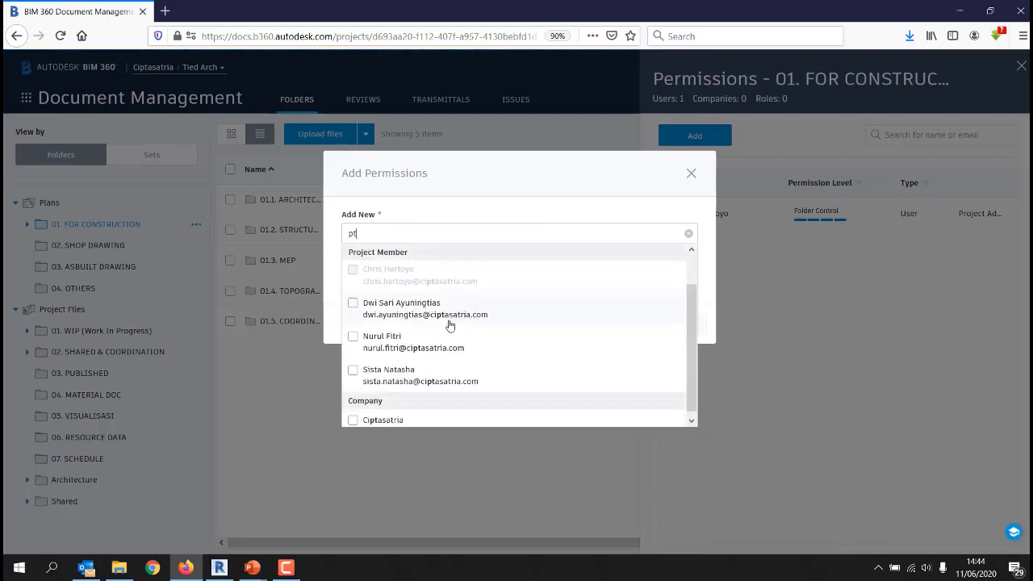
pyautogui.click(354, 416)
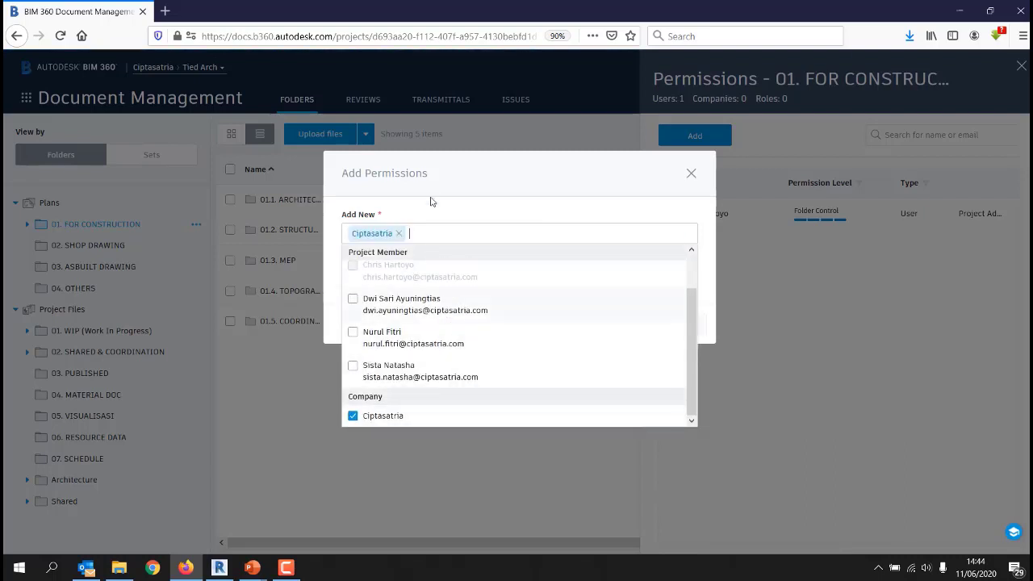
pyautogui.click(430, 181)
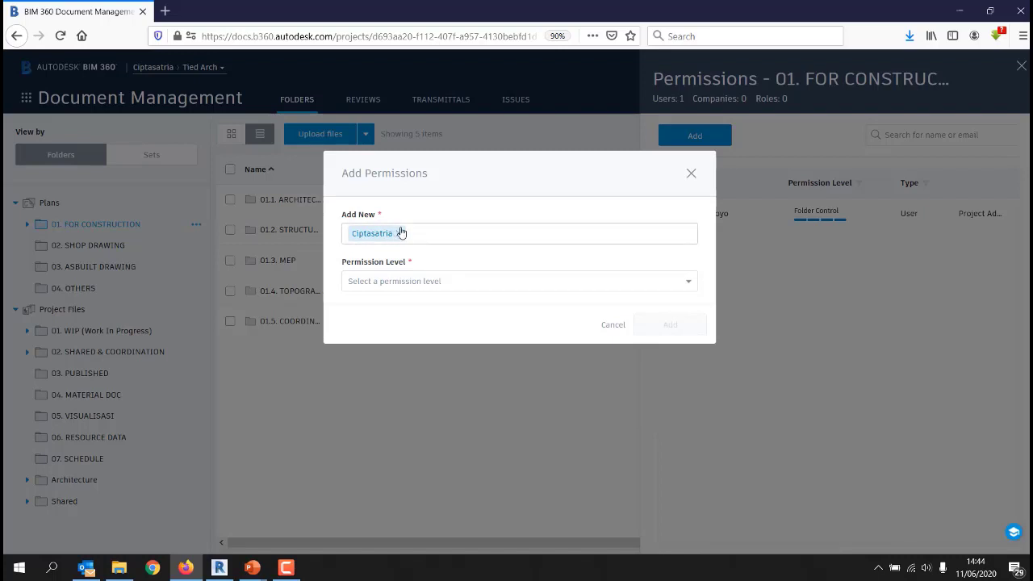
# Grant Ciptasatria the View+Download+Upload+Edit permission level and expand the company to list its members.
pyautogui.click(409, 291)
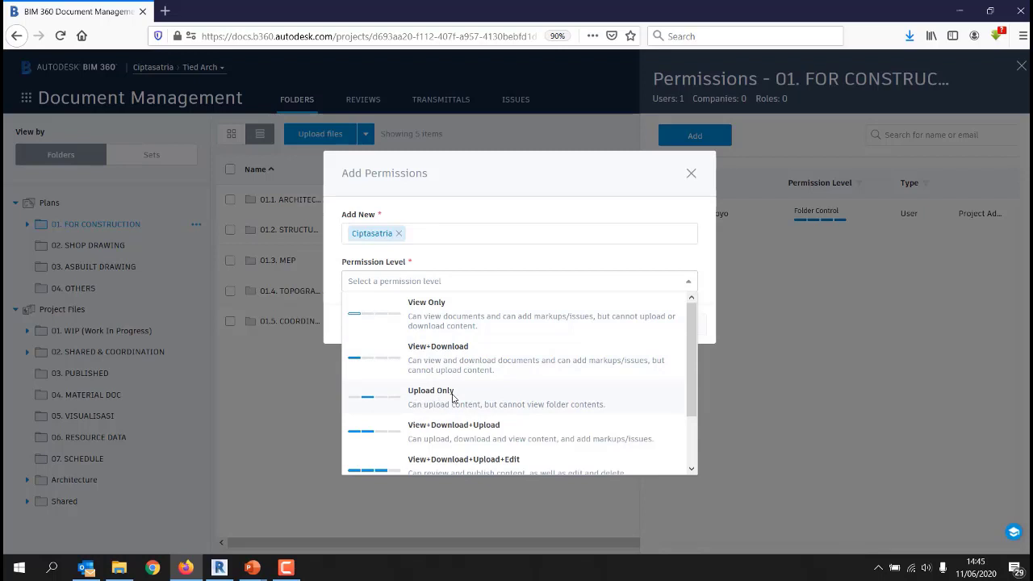
pyautogui.moveTo(691, 336); pyautogui.dragTo(696, 366)
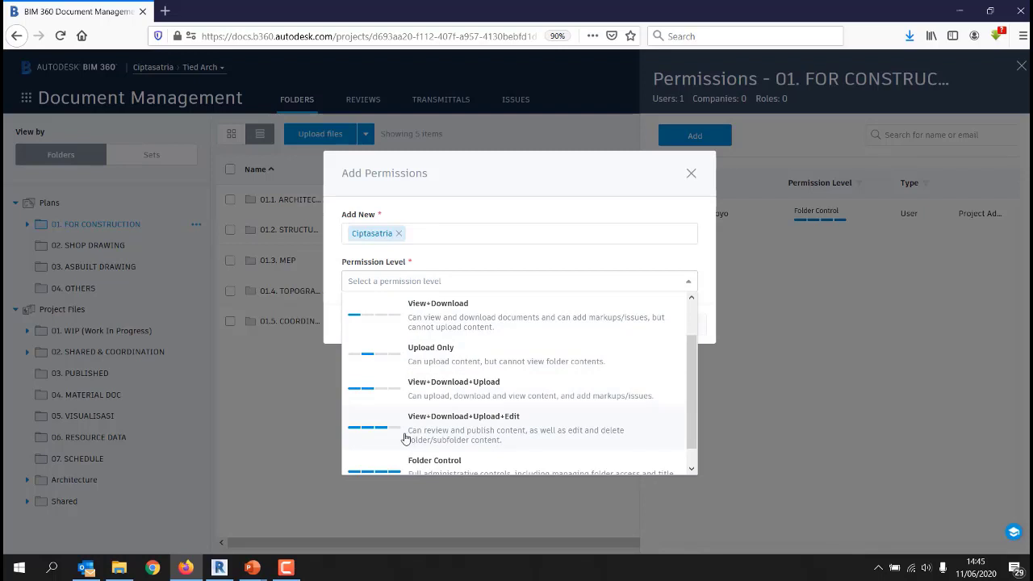
pyautogui.scroll(-1, 514, 430)
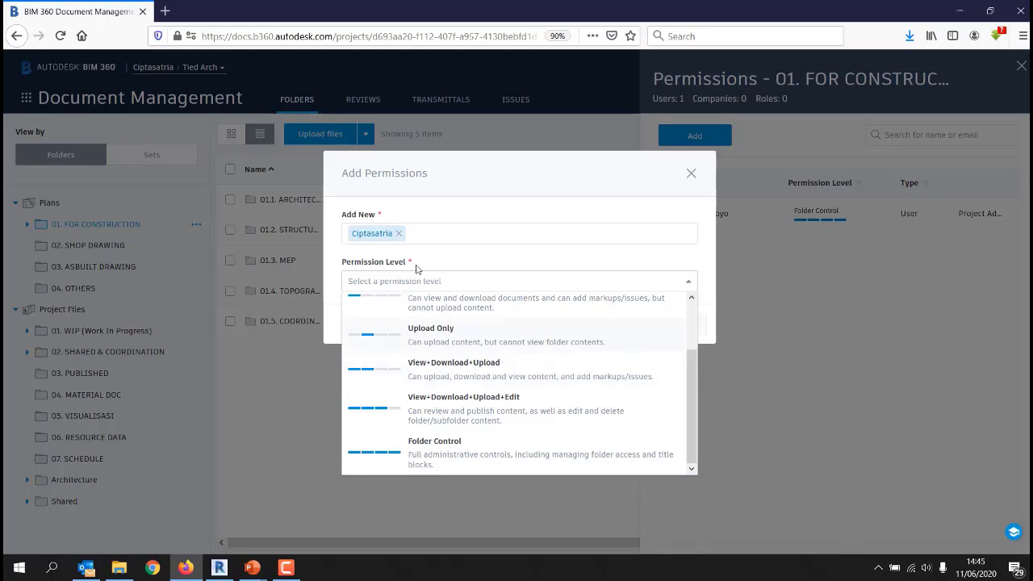
pyautogui.scroll(2, 482, 361)
pyautogui.scroll(-2, 482, 360)
pyautogui.click(489, 418)
pyautogui.click(669, 324)
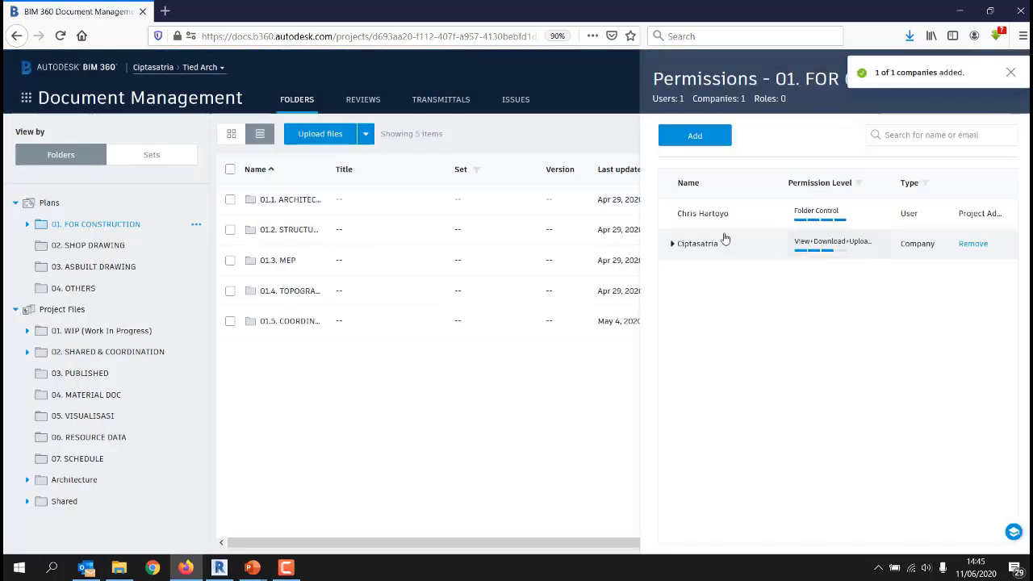
pyautogui.click(673, 243)
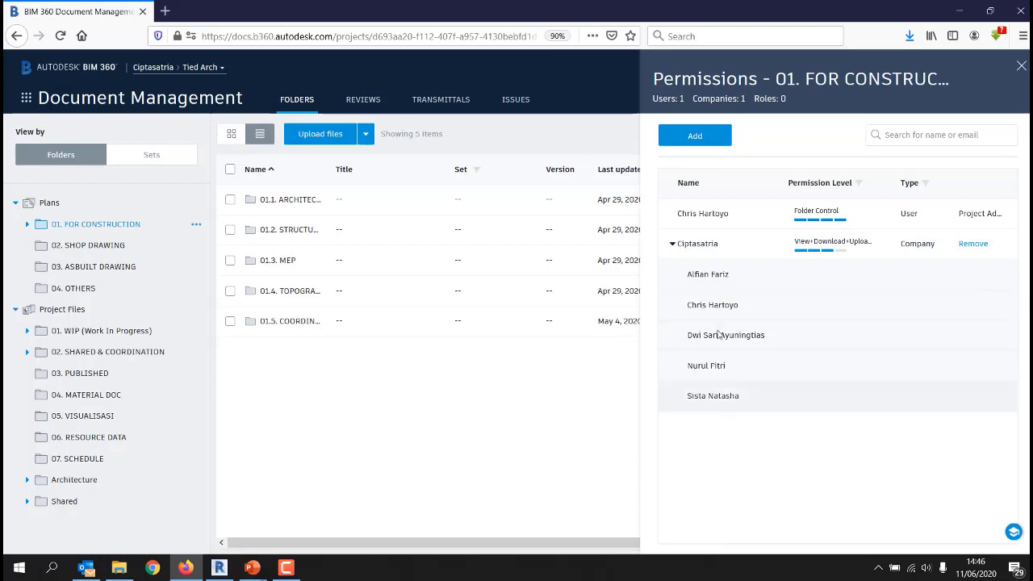
pyautogui.moveTo(715, 281)
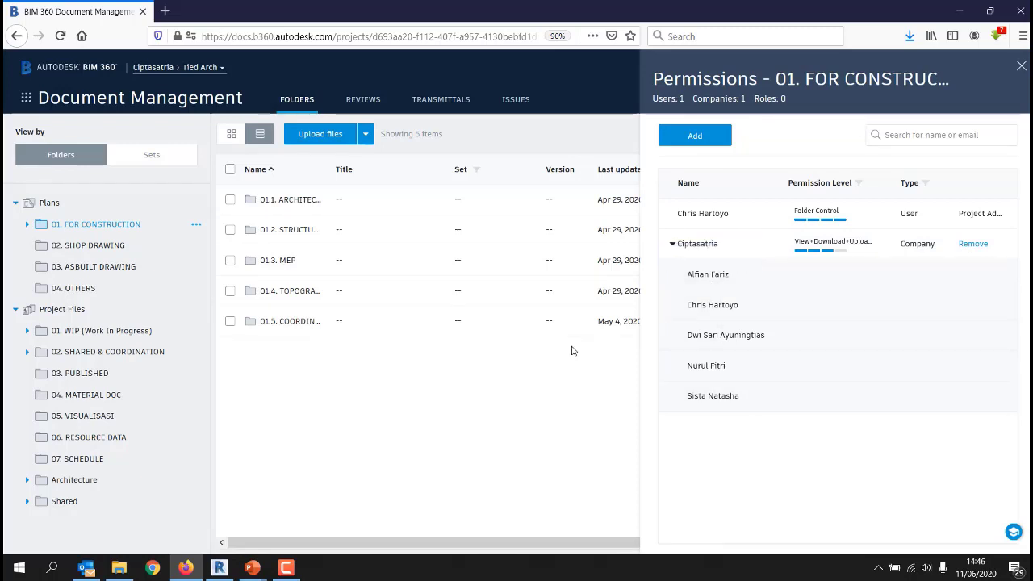
# Switch to Project Admin and open the Reviews settings of the Document Management service.
pyautogui.click(42, 103)
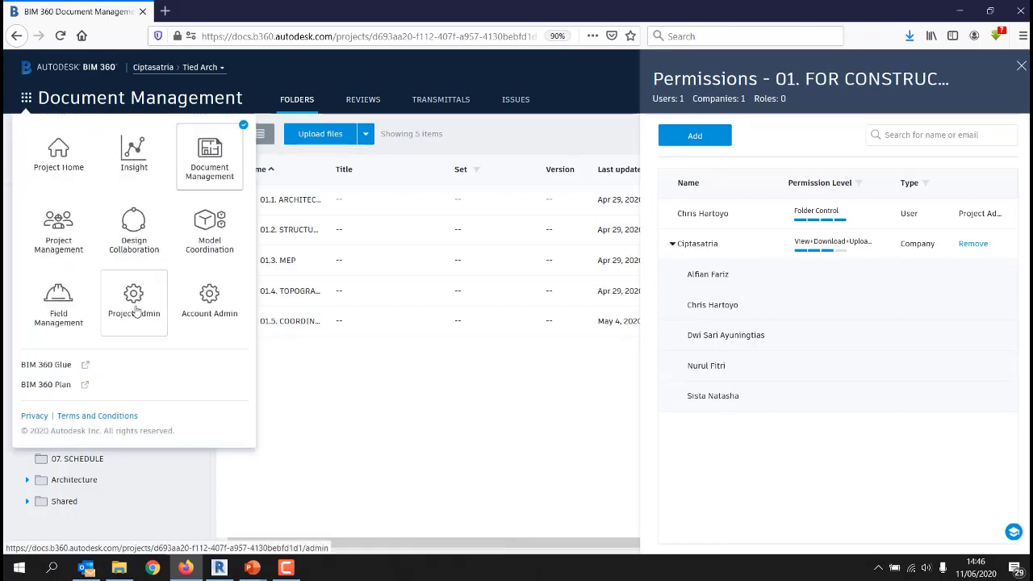
pyautogui.click(112, 321)
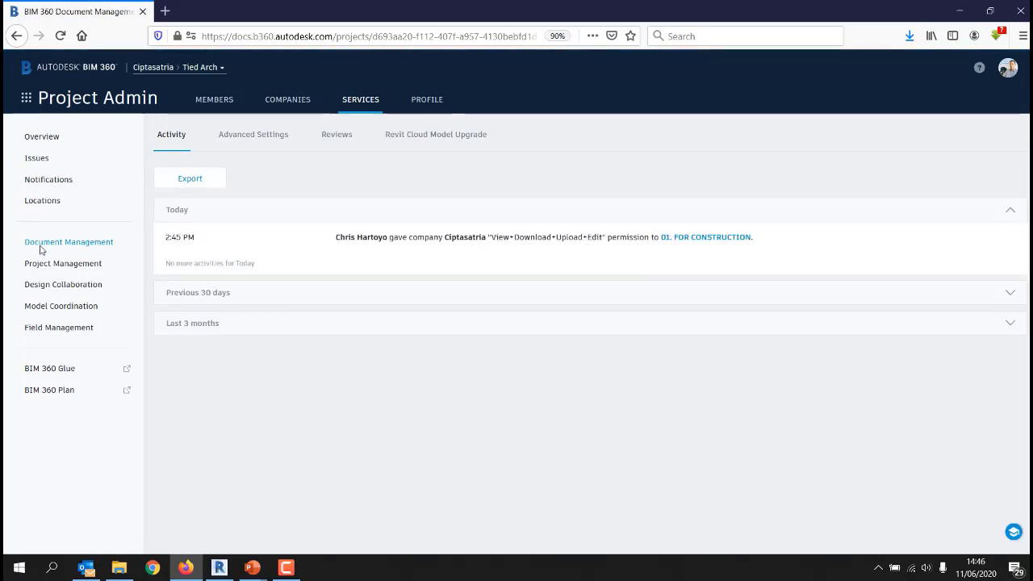
pyautogui.click(338, 138)
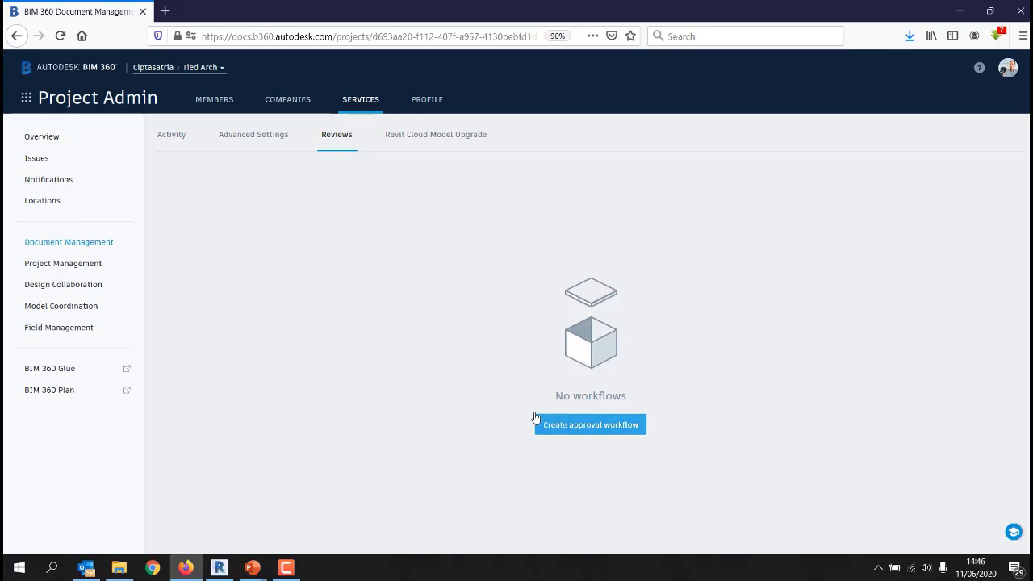
# Start a new approval workflow based on the Two Step Approval template.
pyautogui.click(565, 434)
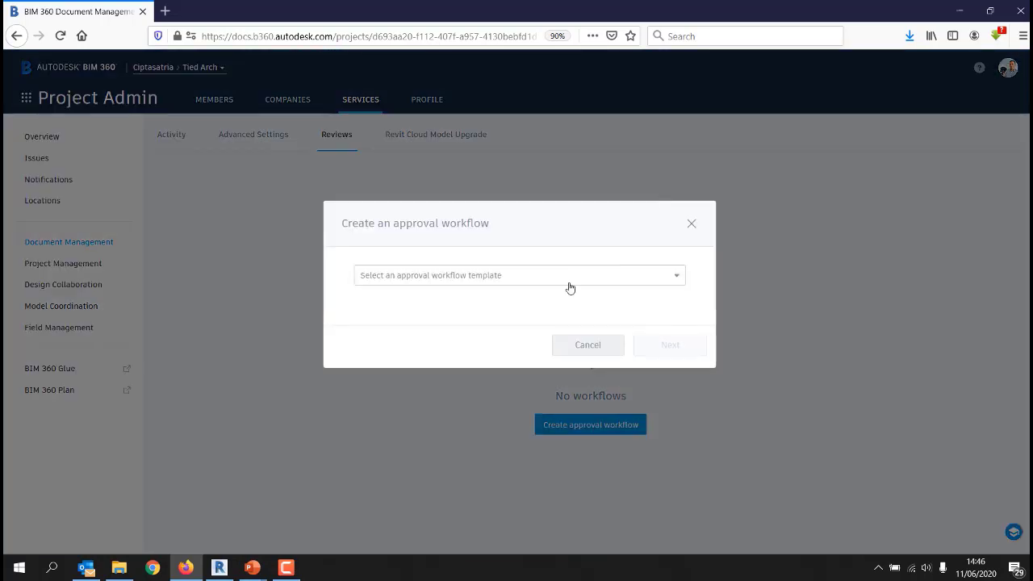
pyautogui.click(425, 280)
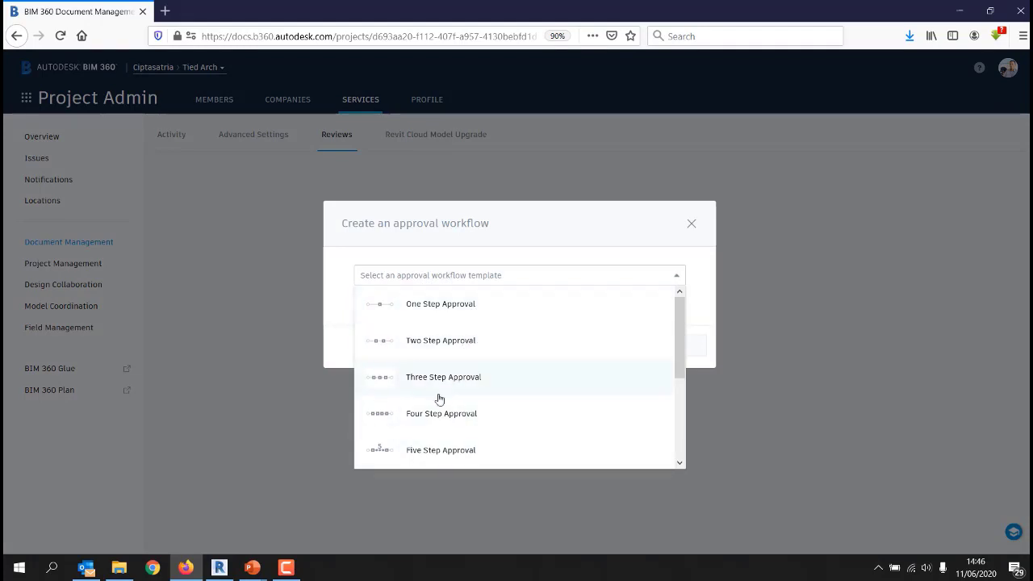
pyautogui.click(436, 347)
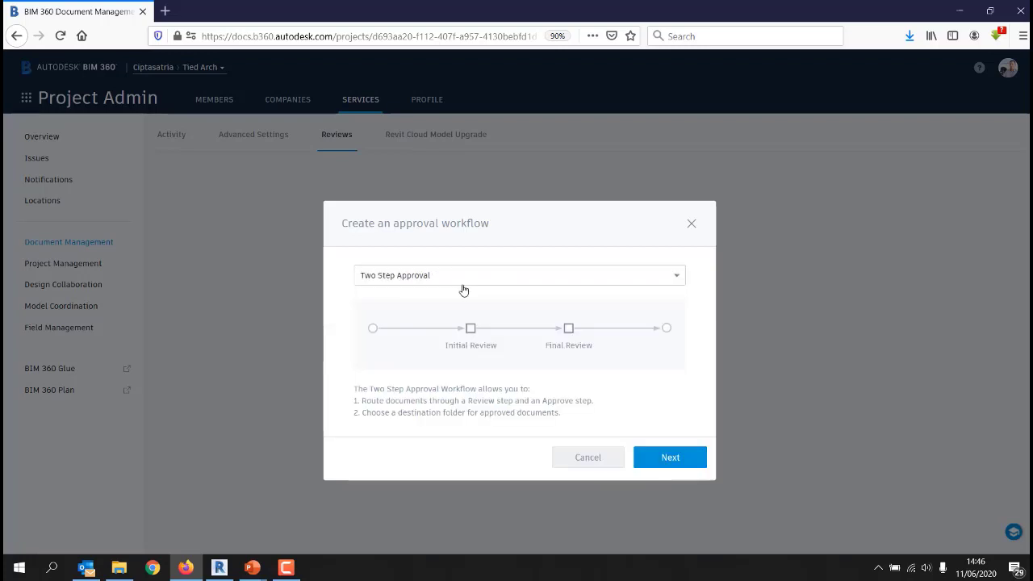
pyautogui.click(670, 458)
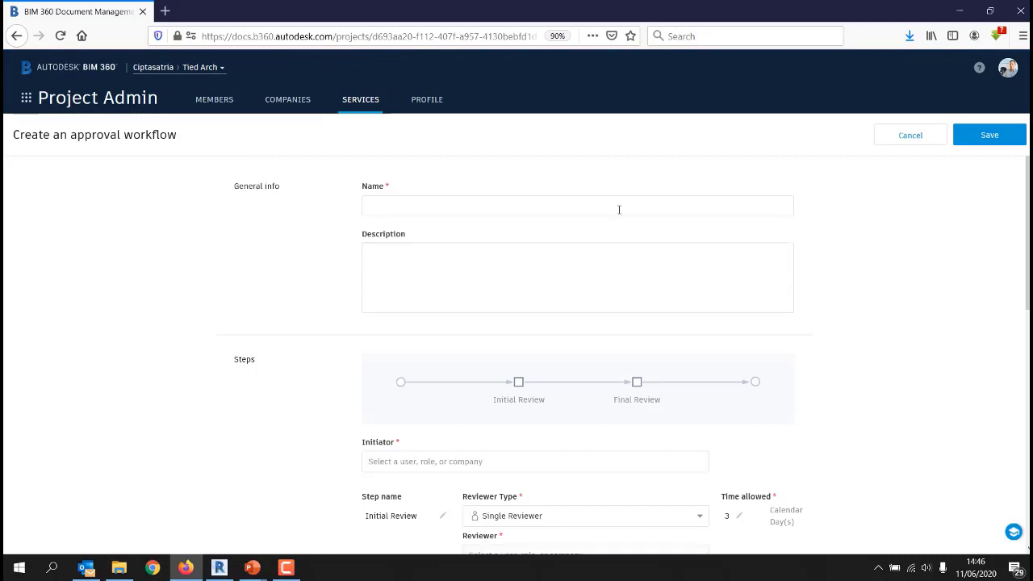
# Name the workflow "Dokumen gamabr" and describe it as "Forcon to shop drawing".
pyautogui.click(449, 209)
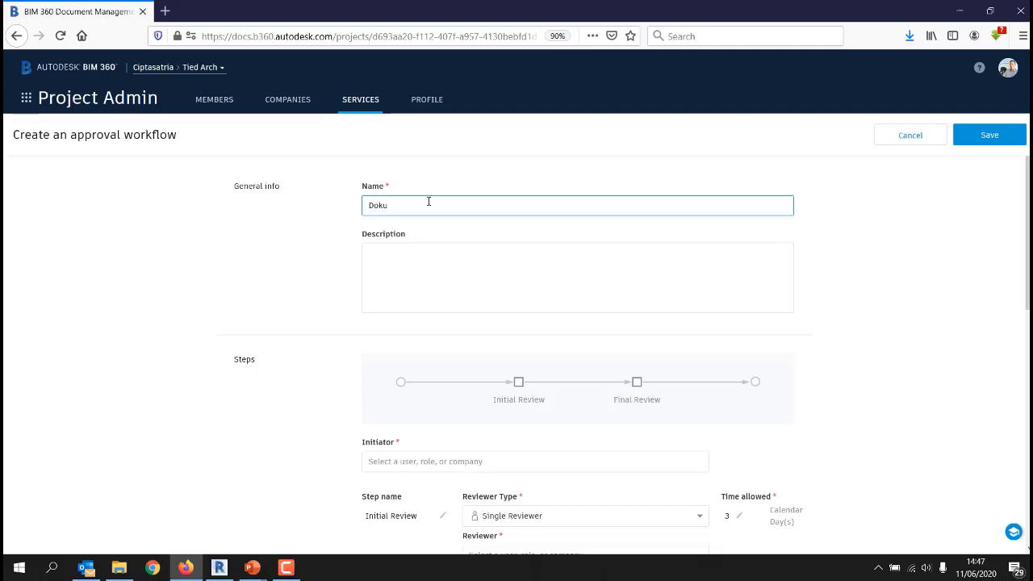
pyautogui.write('mbar')
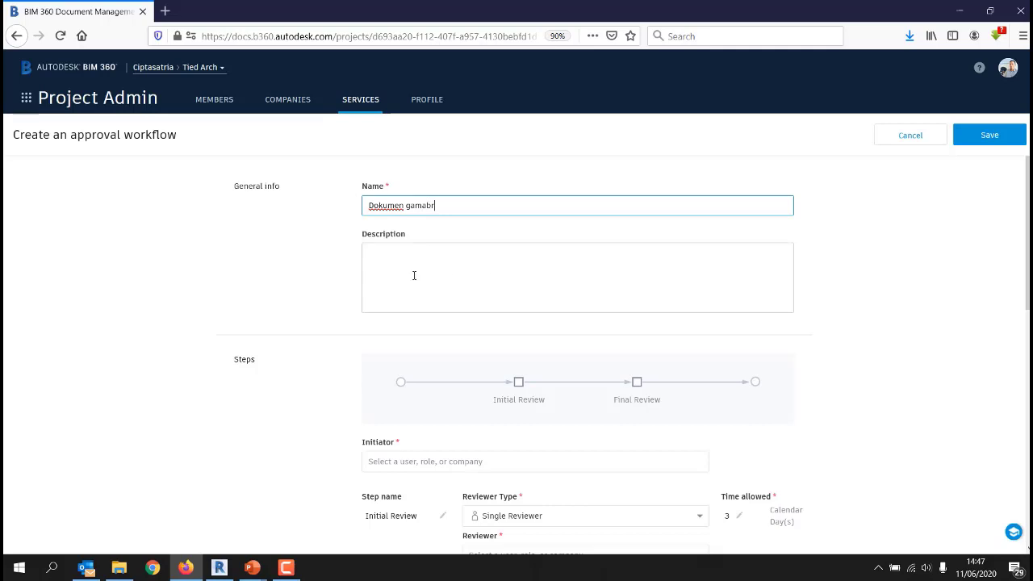
pyautogui.click(390, 259)
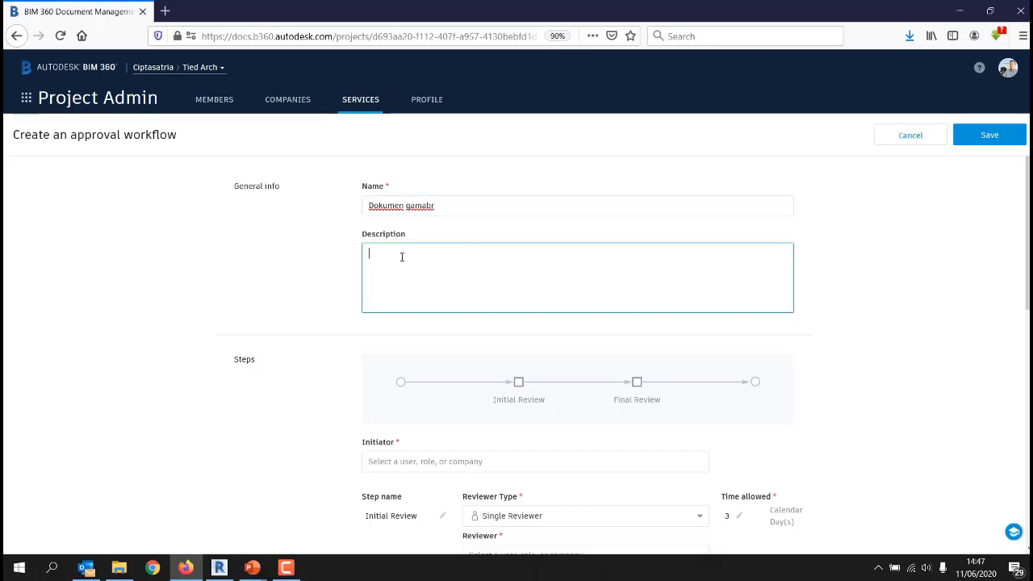
pyautogui.write('For con to shop drawing')
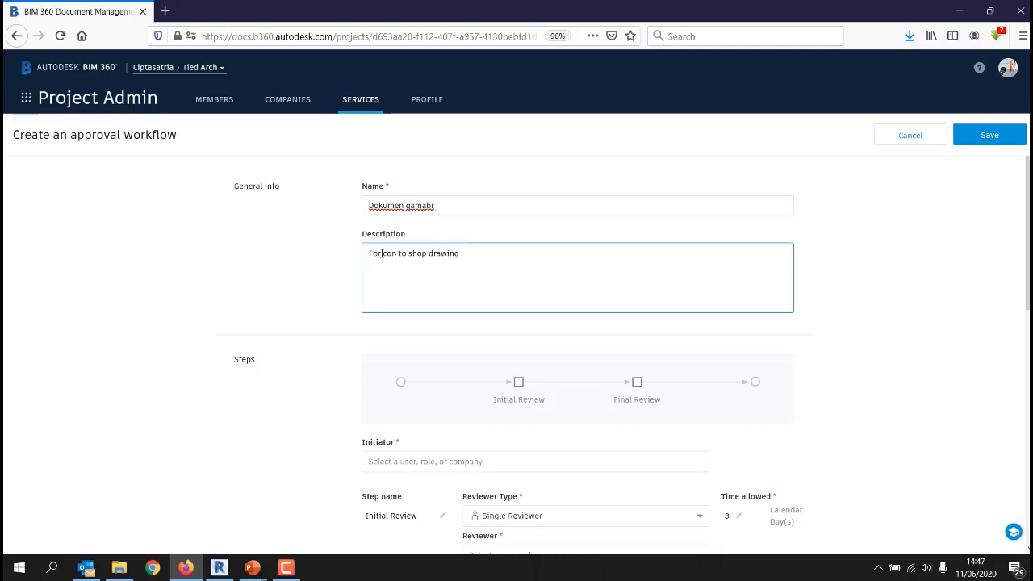
pyautogui.press('BackSpace')
# Assign the third and fifth listed users as the workflow's initiators.
pyautogui.scroll(-2, 551, 257)
pyautogui.scroll(-3, 551, 257)
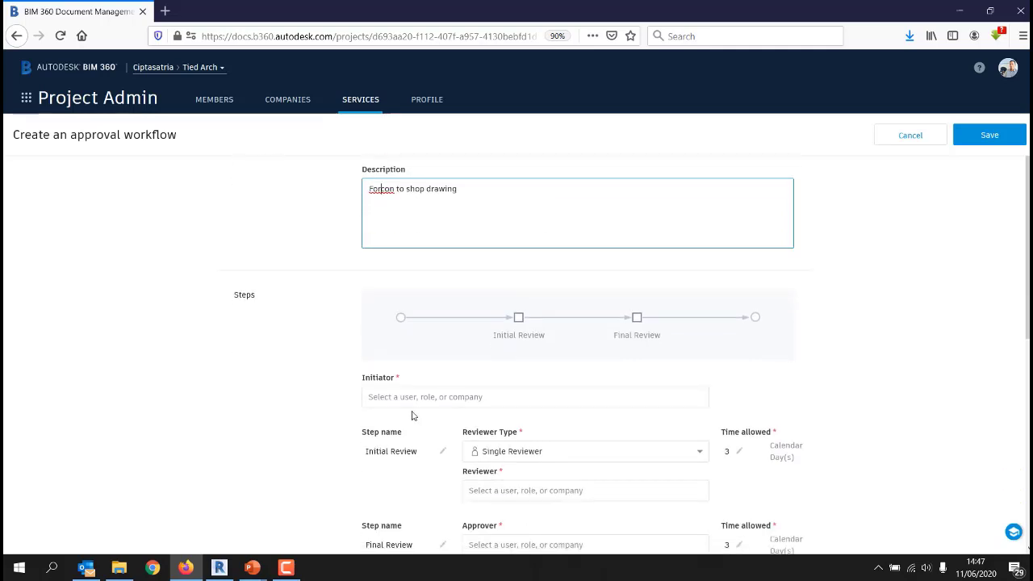
pyautogui.click(420, 399)
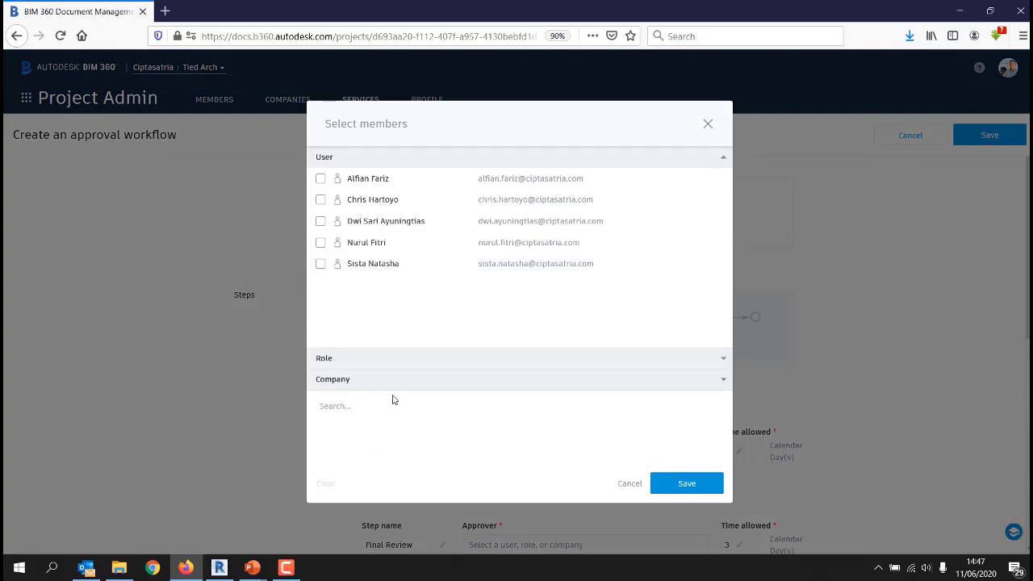
pyautogui.click(319, 265)
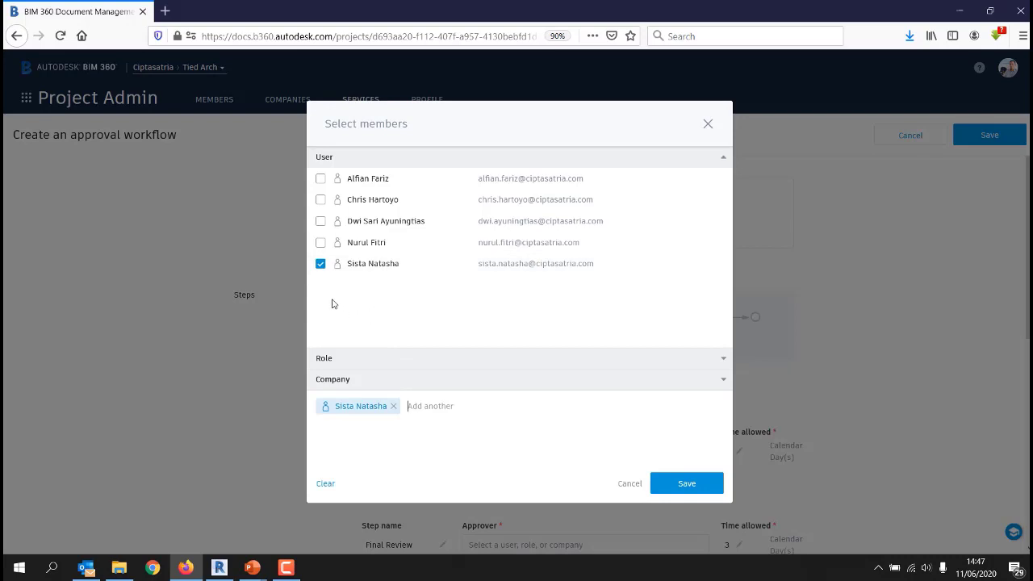
pyautogui.click(320, 221)
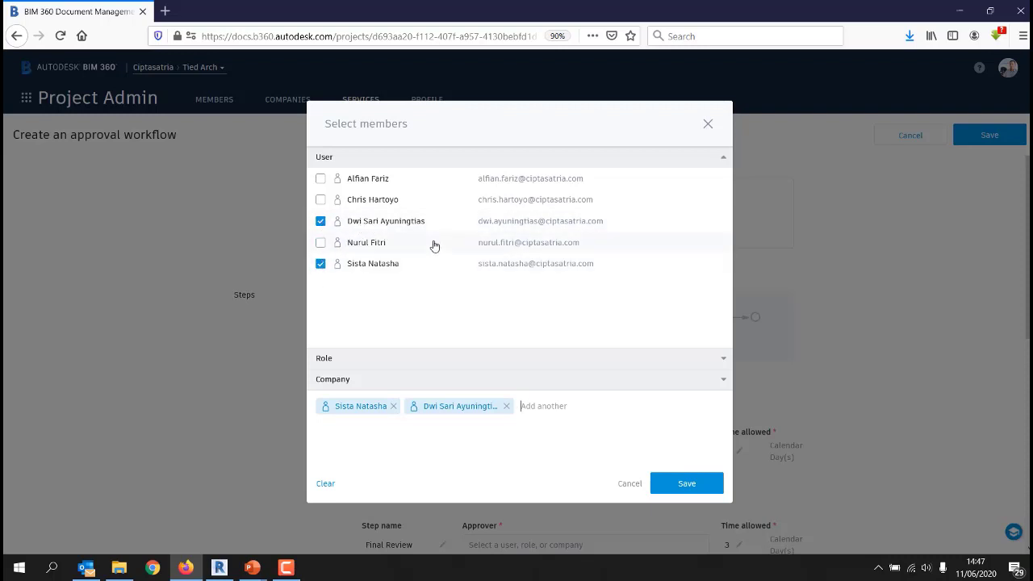
pyautogui.click(667, 478)
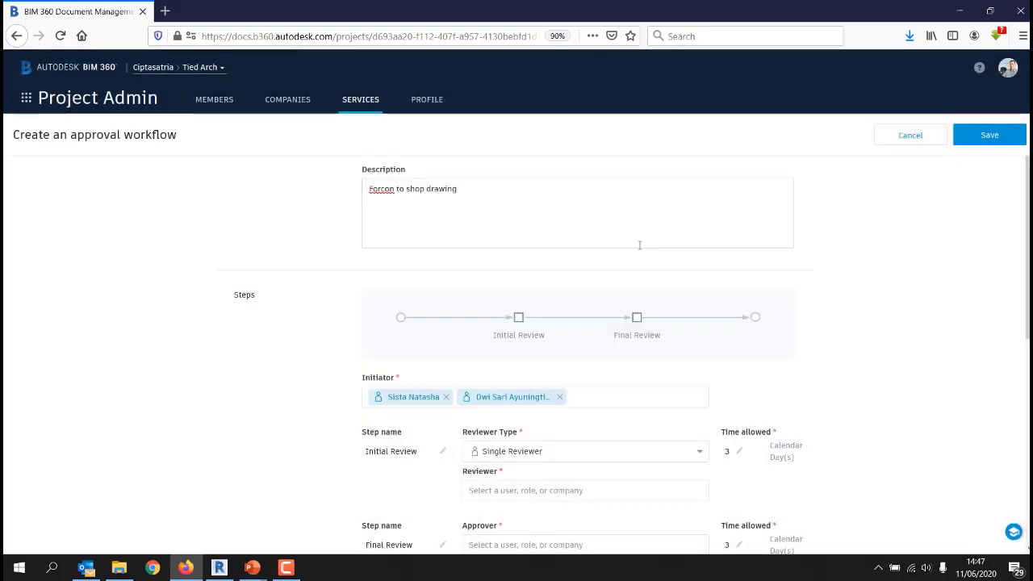
# Assign the first and fourth listed users as reviewers of the Initial Review step.
pyautogui.scroll(-3, 642, 245)
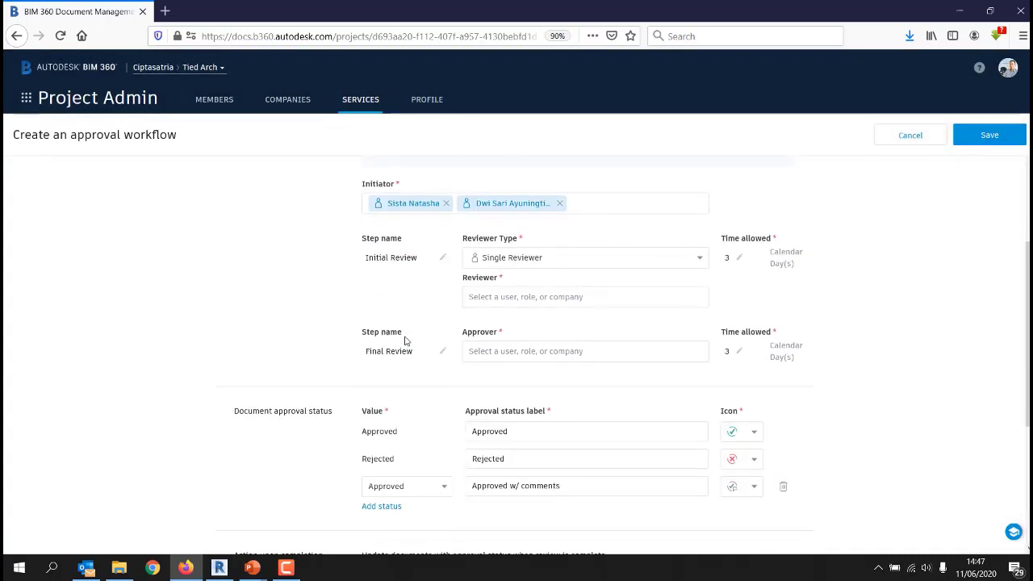
pyautogui.click(493, 298)
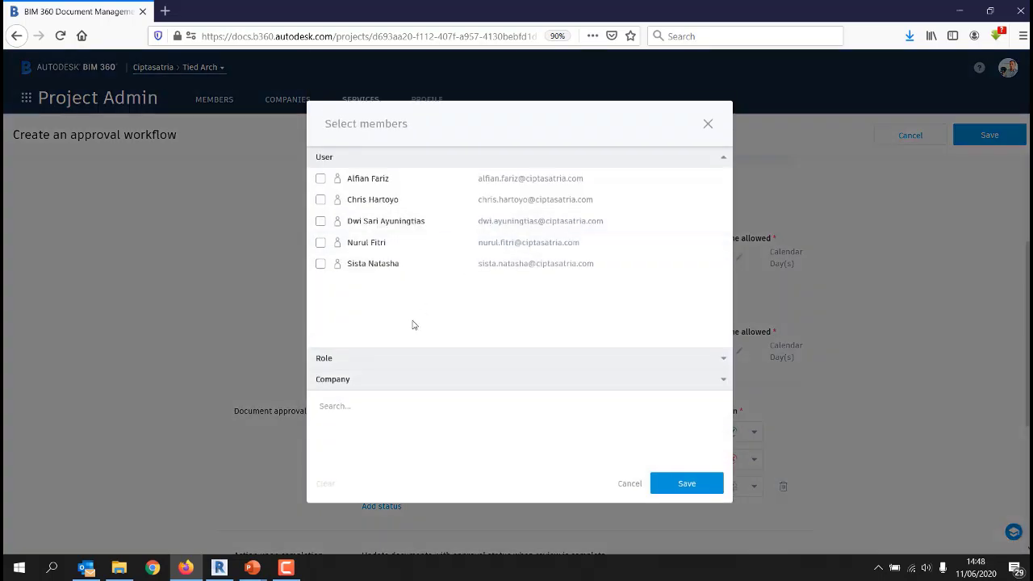
pyautogui.click(321, 179)
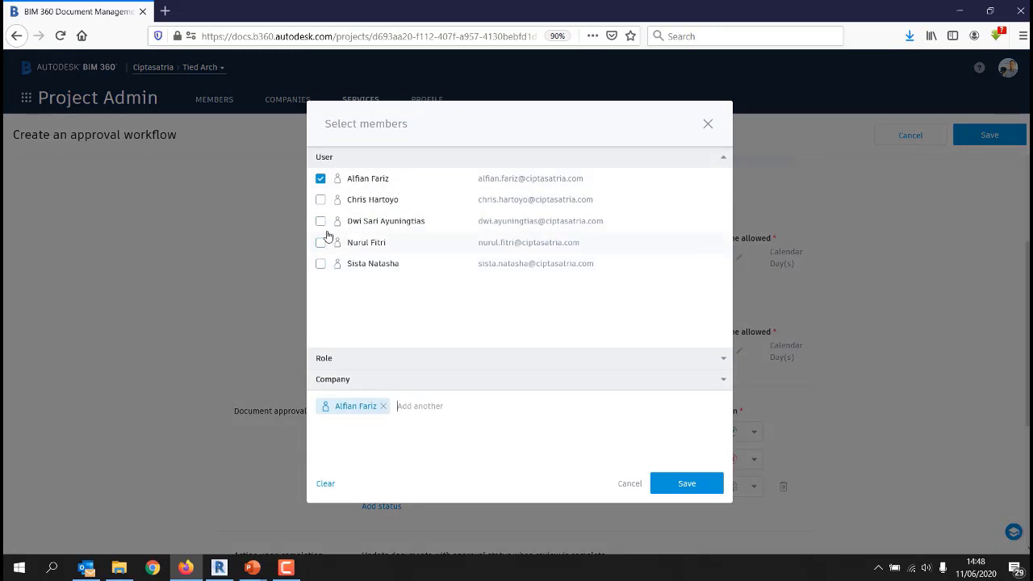
pyautogui.click(321, 242)
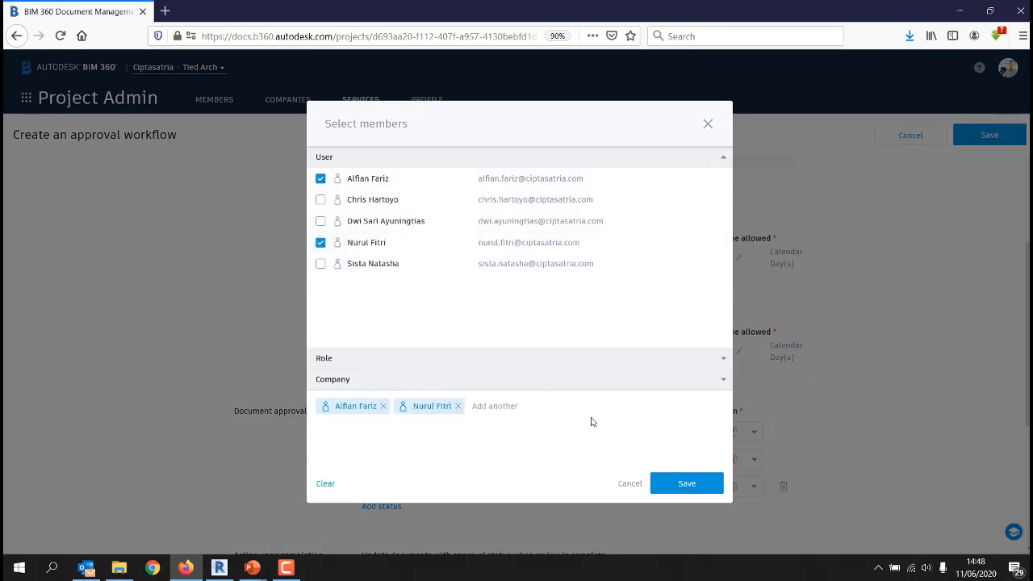
pyautogui.click(679, 485)
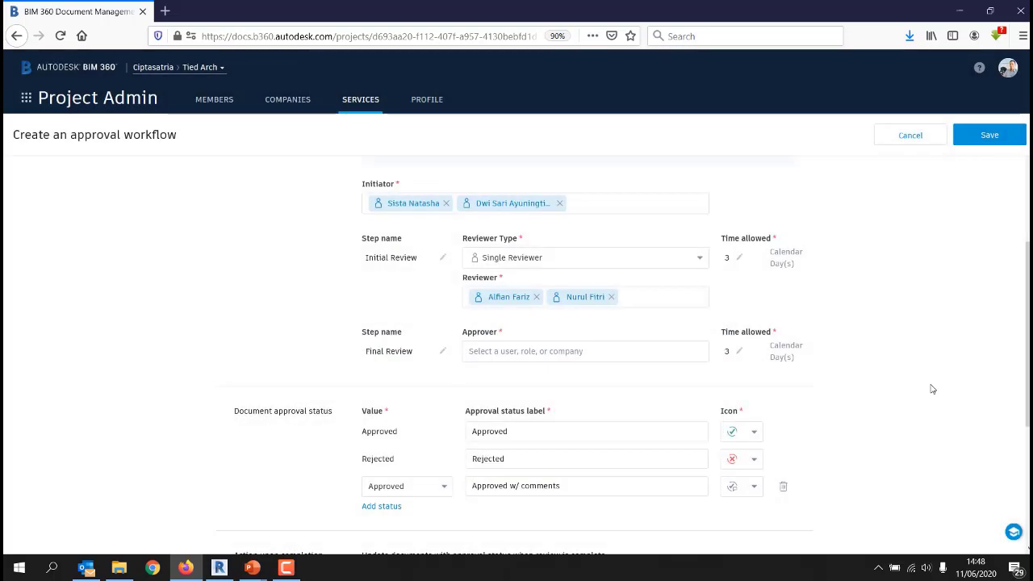
# Assign the second listed user as approver of the Final Review step.
pyautogui.click(495, 359)
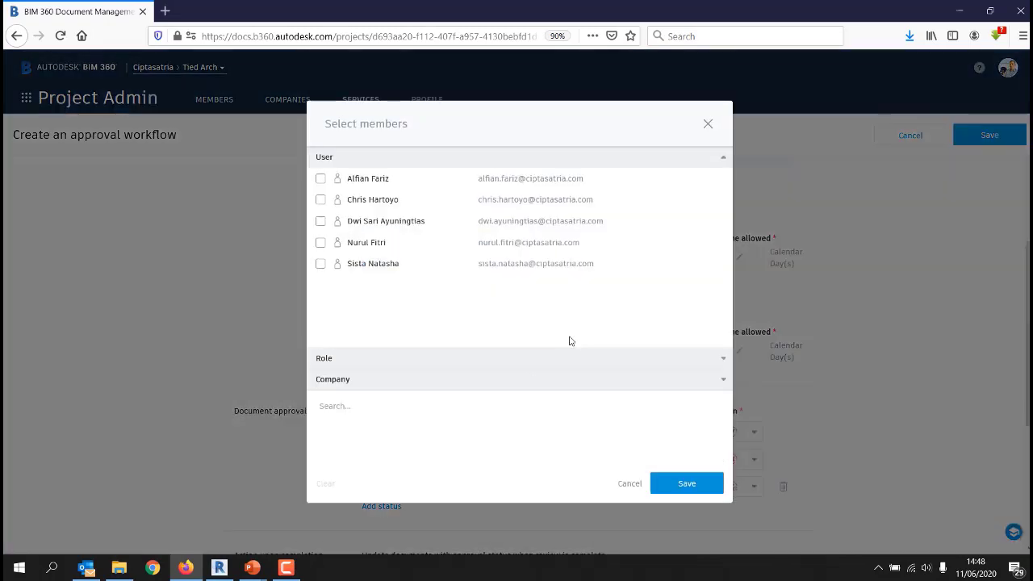
pyautogui.click(321, 201)
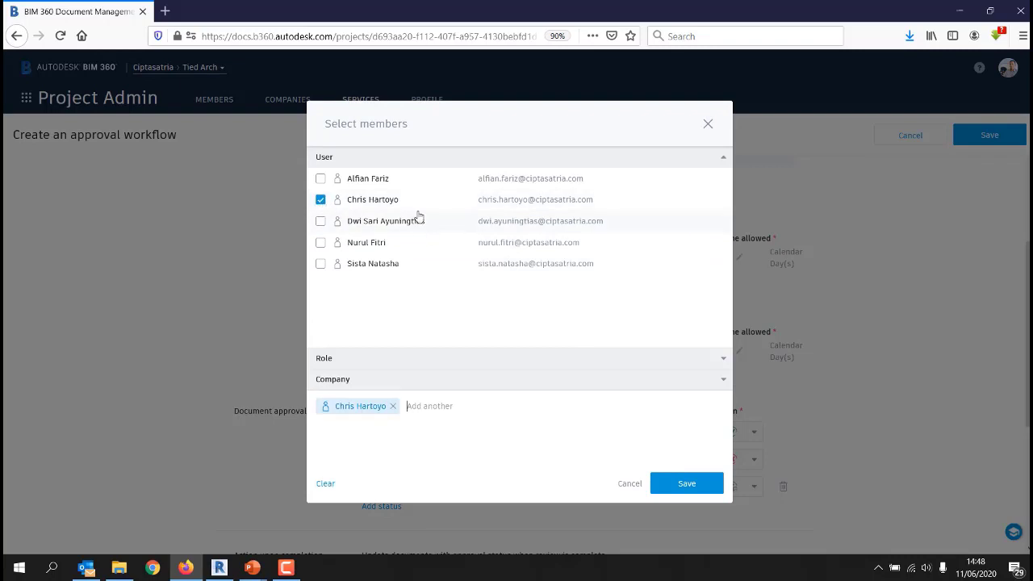
pyautogui.click(687, 484)
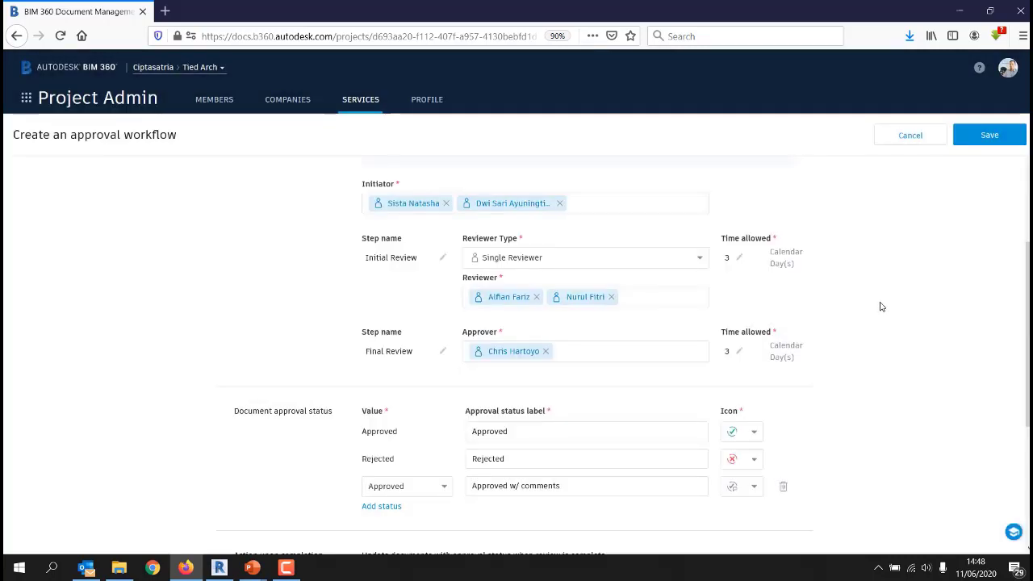
# Try "Disetujui" as the label of the Approved status and restore it to "Approved".
pyautogui.scroll(-3, 865, 322)
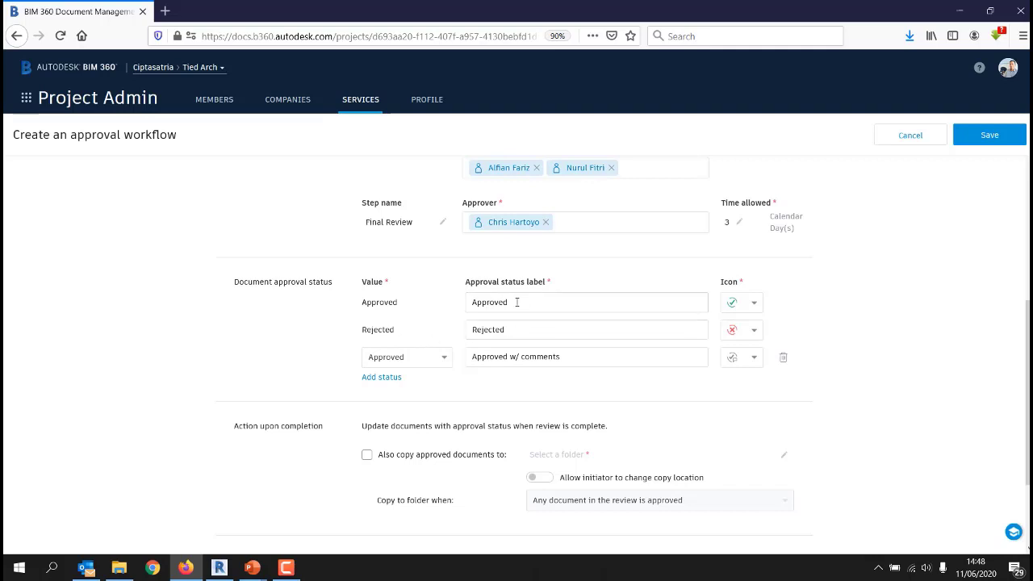
pyautogui.moveTo(517, 301); pyautogui.dragTo(450, 302)
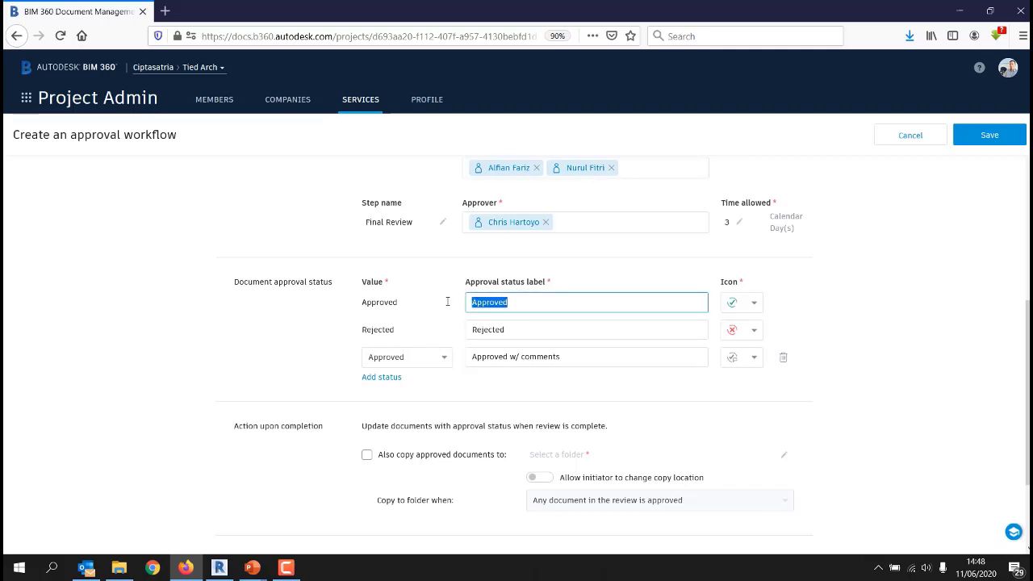
pyautogui.write('Disetujui')
pyautogui.moveTo(517, 302); pyautogui.dragTo(395, 302)
pyautogui.write('Approved')
# Have approved documents also copied to the Plans/02. SHOP DRAWING folder when the review is complete.
pyautogui.scroll(-1, 634, 286)
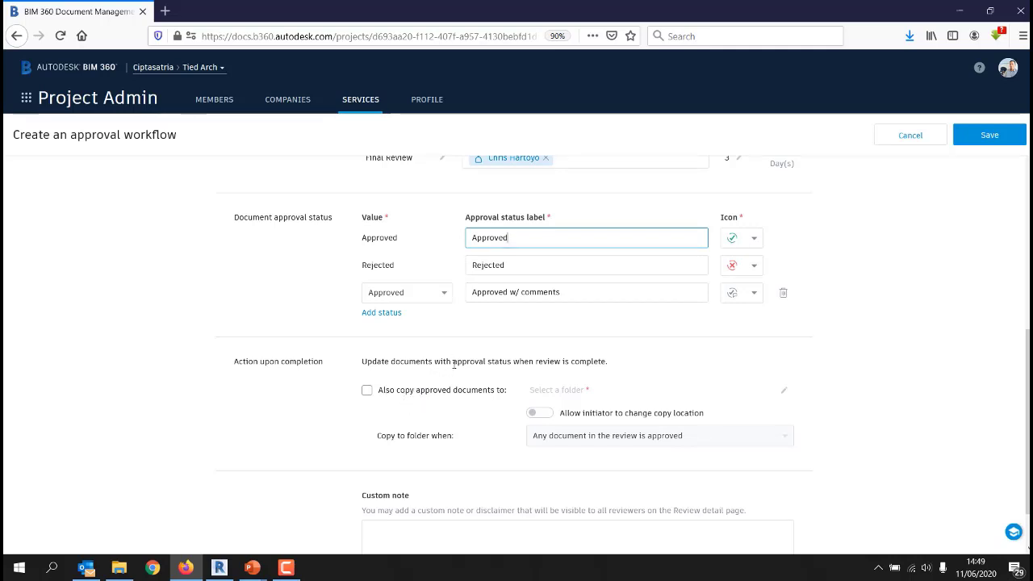
pyautogui.scroll(-2, 450, 364)
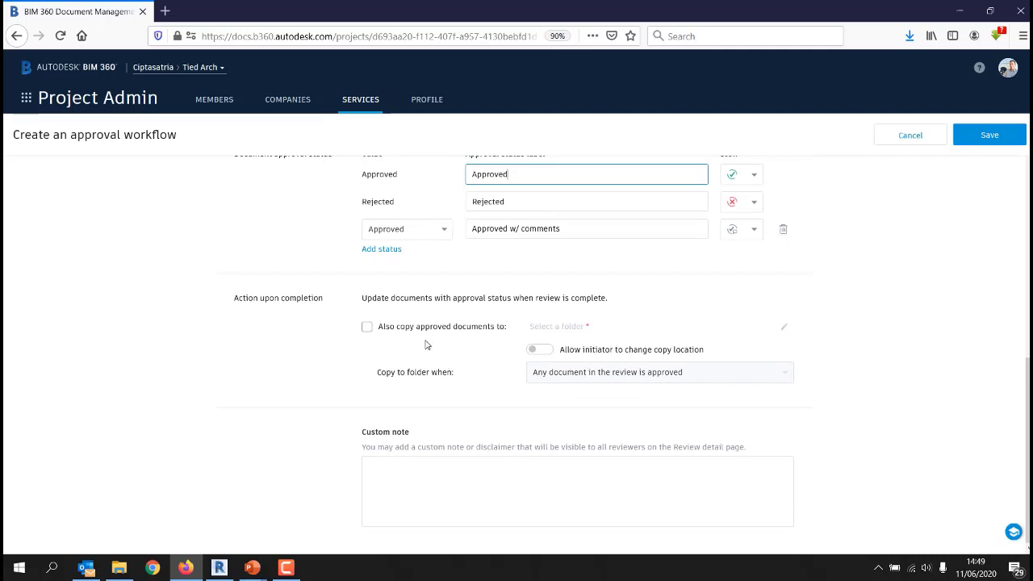
pyautogui.click(367, 328)
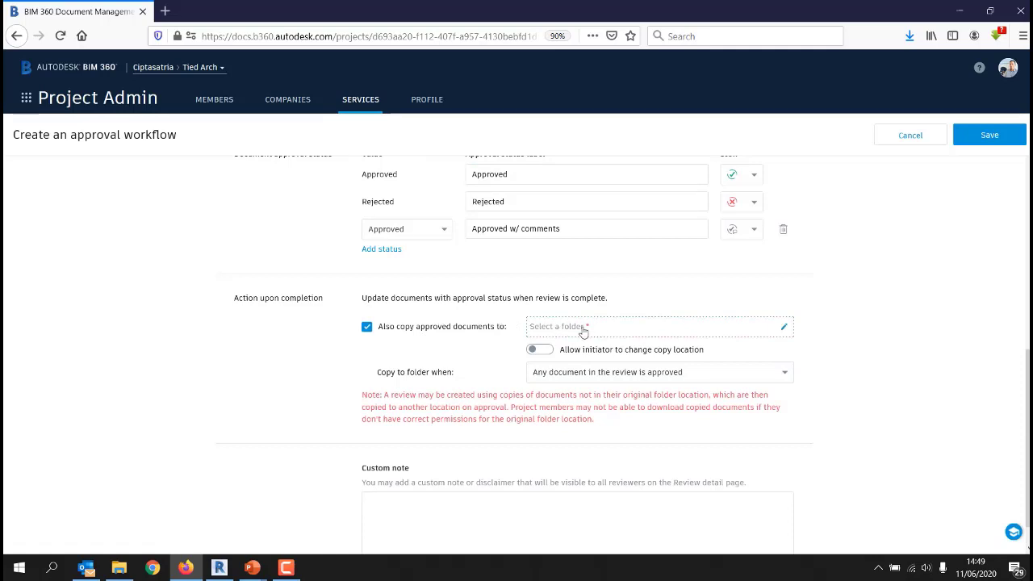
pyautogui.click(579, 329)
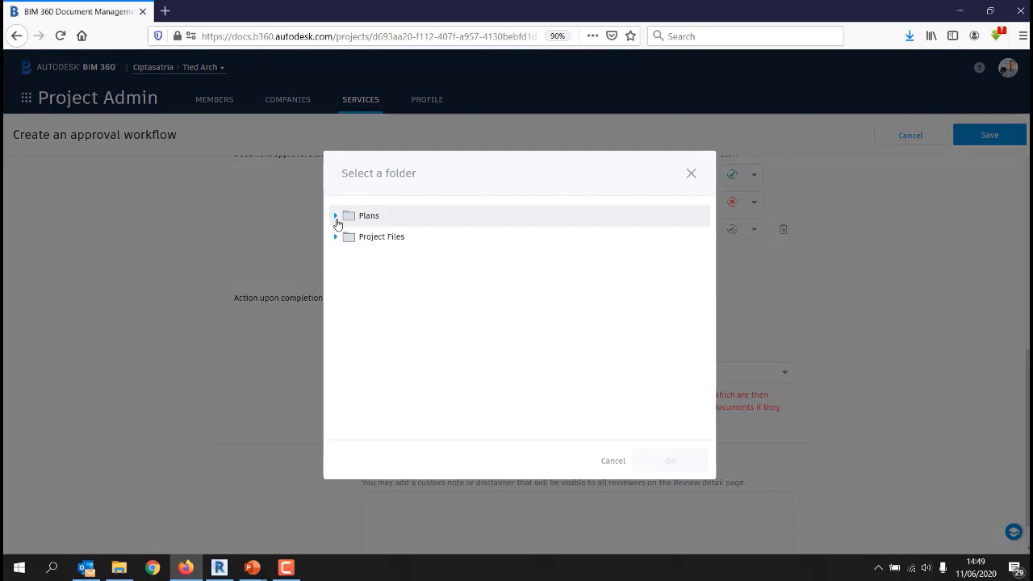
pyautogui.click(336, 218)
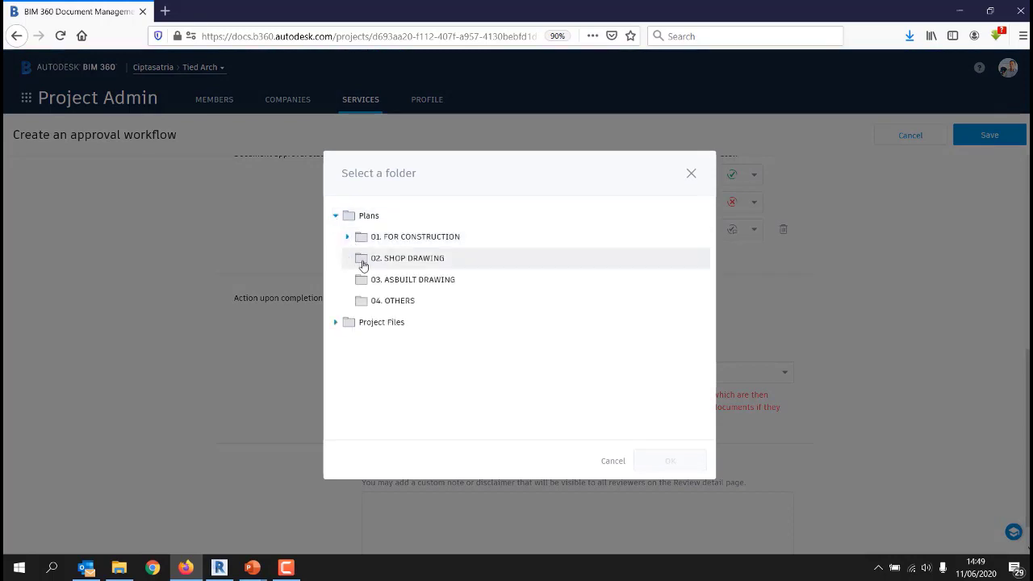
pyautogui.click(408, 259)
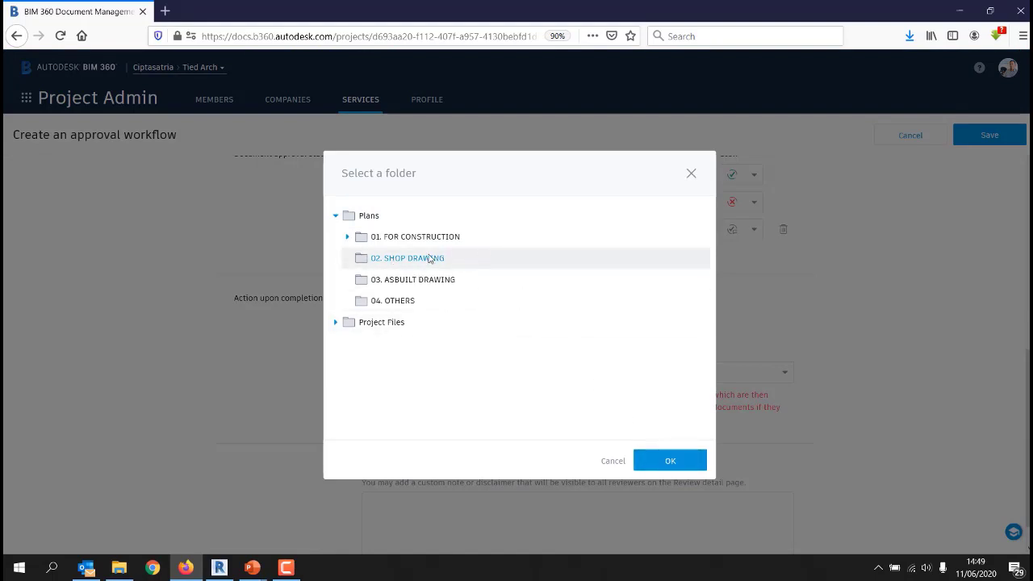
pyautogui.click(680, 461)
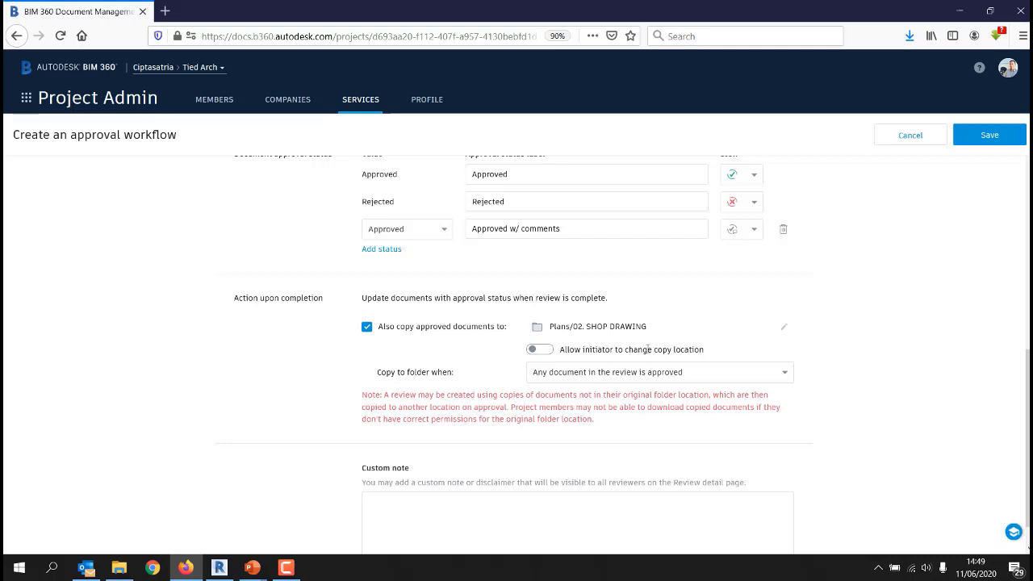
# Try allowing the initiator to change the copy location, and check the available conditions for copying to the folder.
pyautogui.click(538, 352)
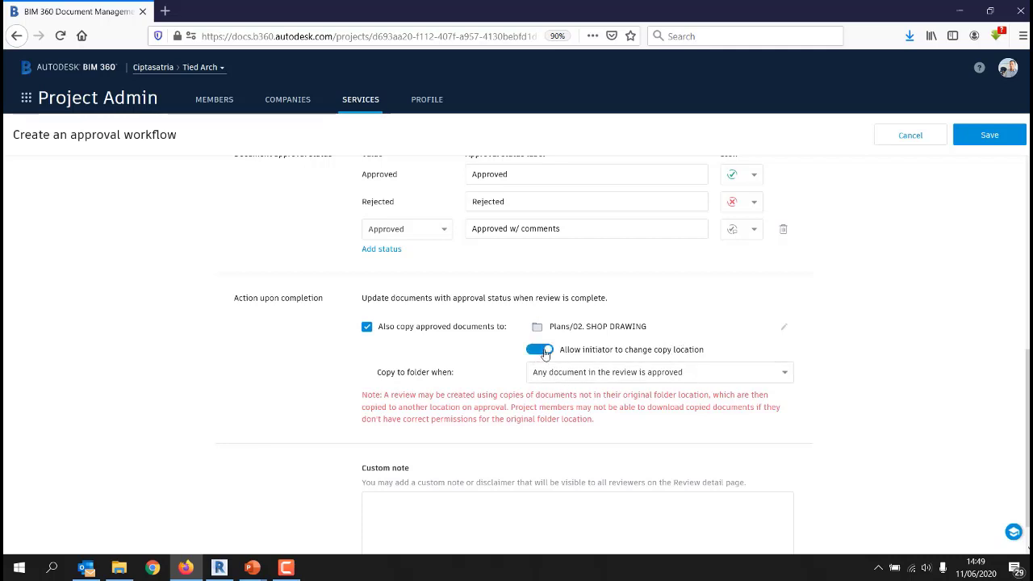
pyautogui.click(542, 353)
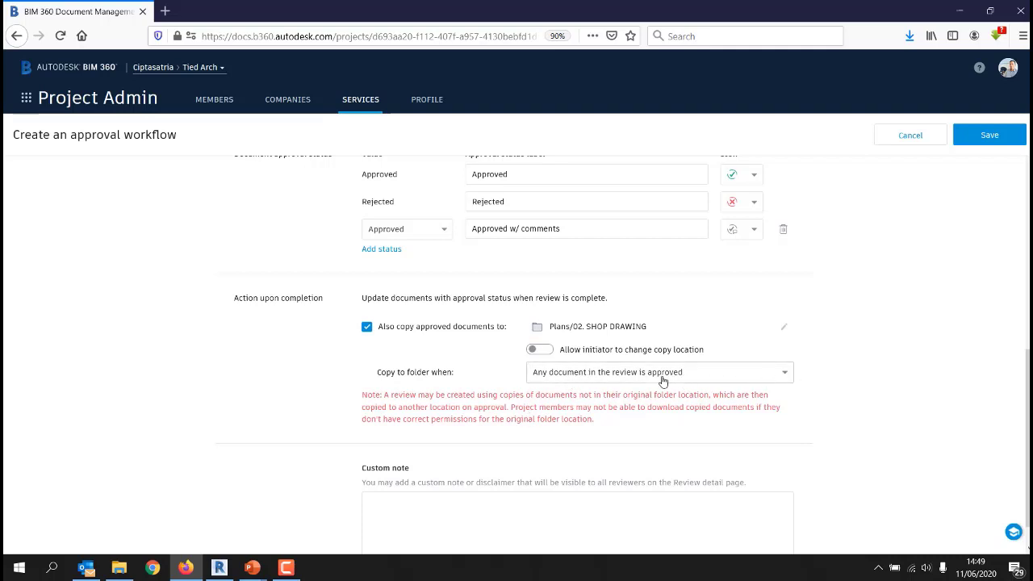
pyautogui.click(786, 375)
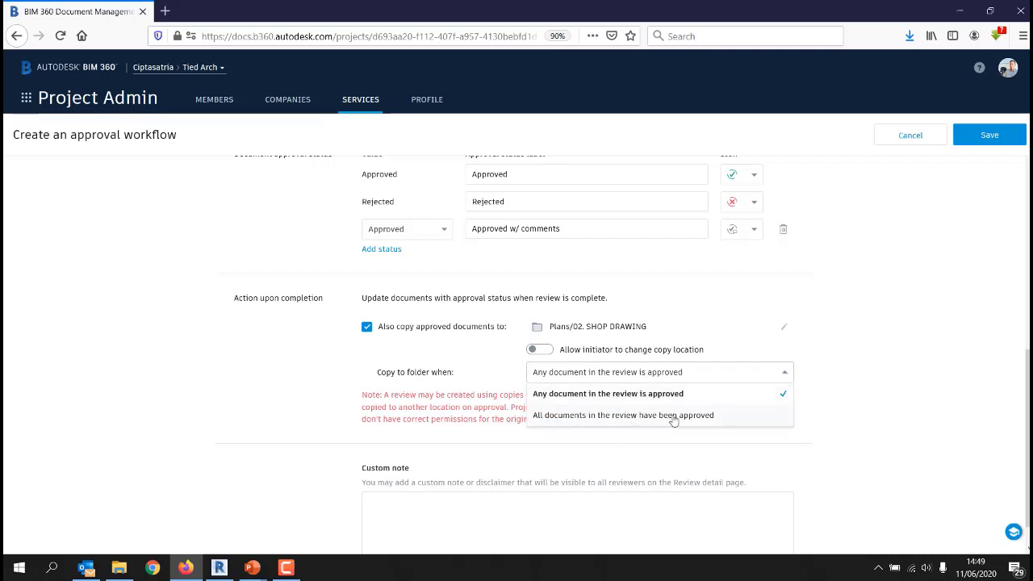
pyautogui.click(900, 349)
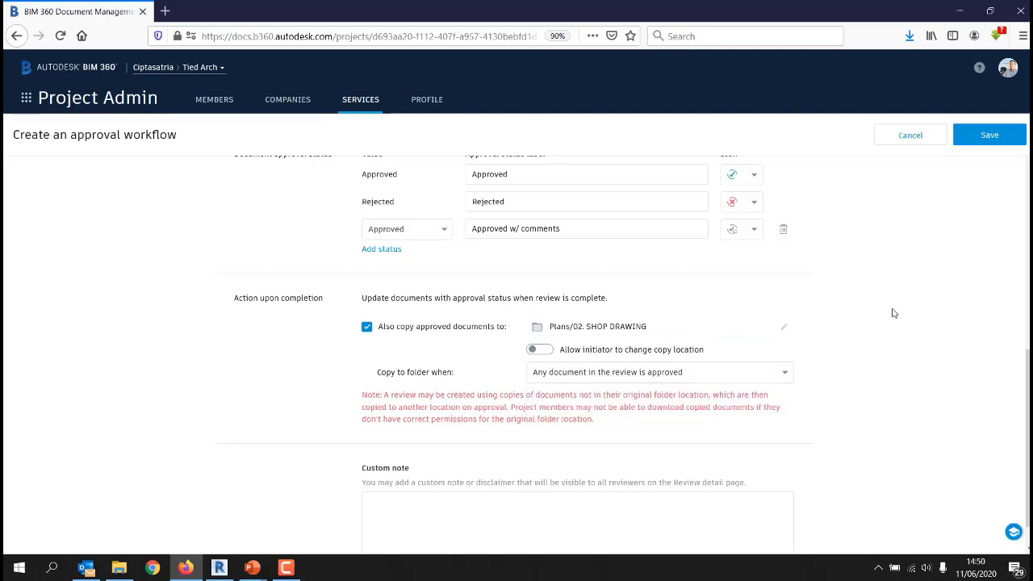
# Save the new approval workflow.
pyautogui.scroll(4, 804, 376)
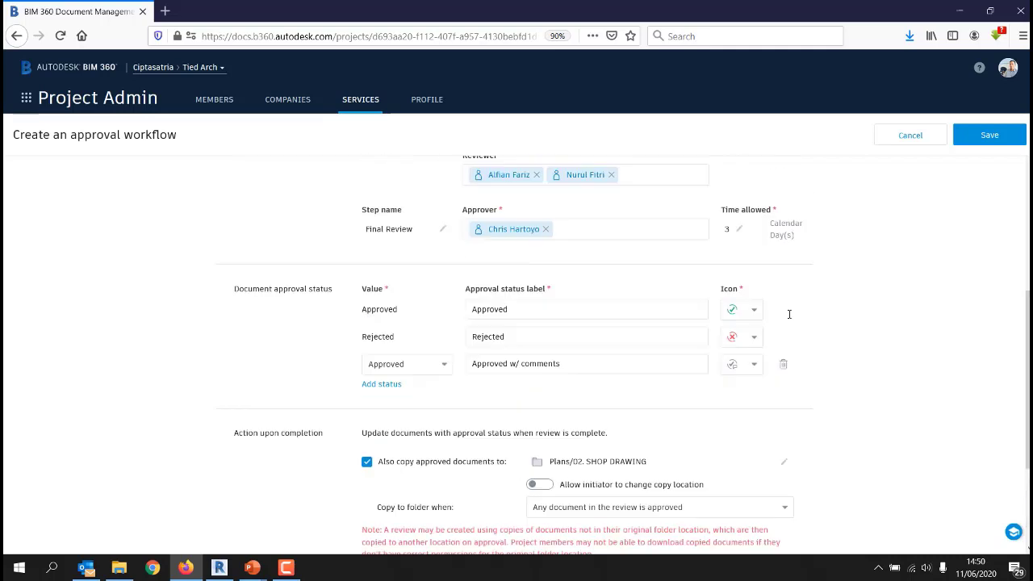
pyautogui.click(989, 137)
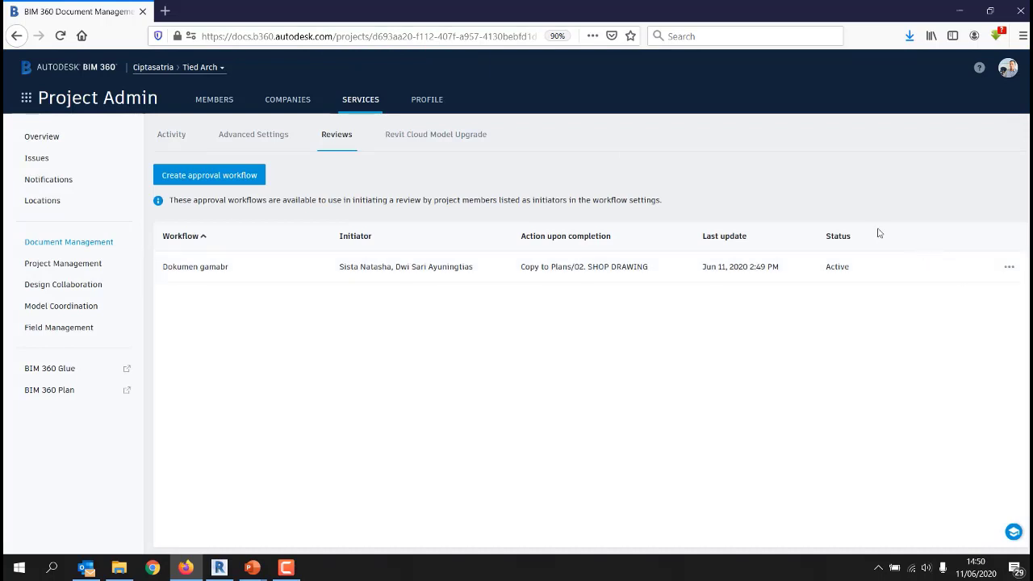
# Switch to Document Management and open the 01. FOR CONSTRUCTION folder under Plans.
pyautogui.click(105, 98)
pyautogui.click(196, 158)
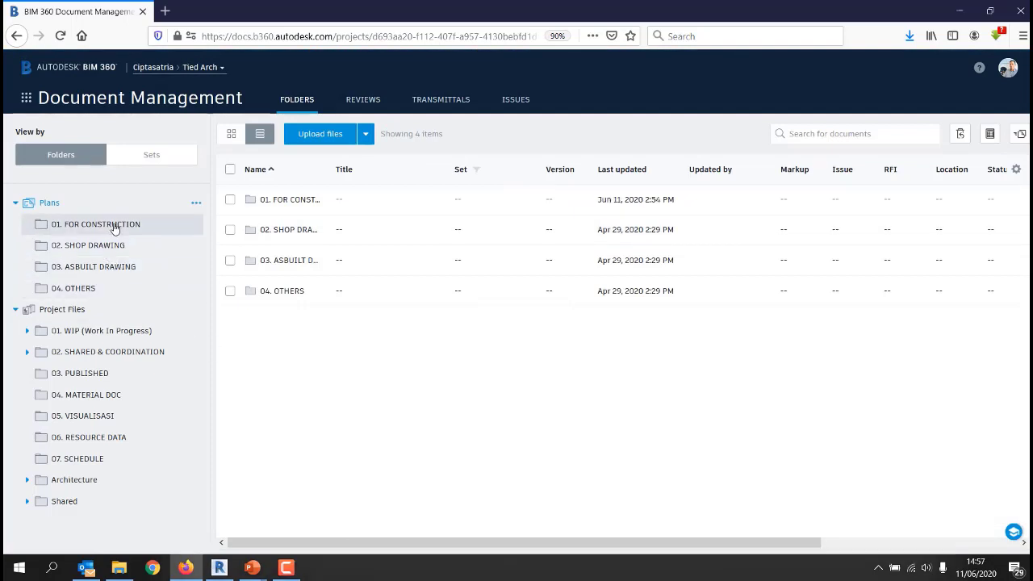
pyautogui.click(115, 229)
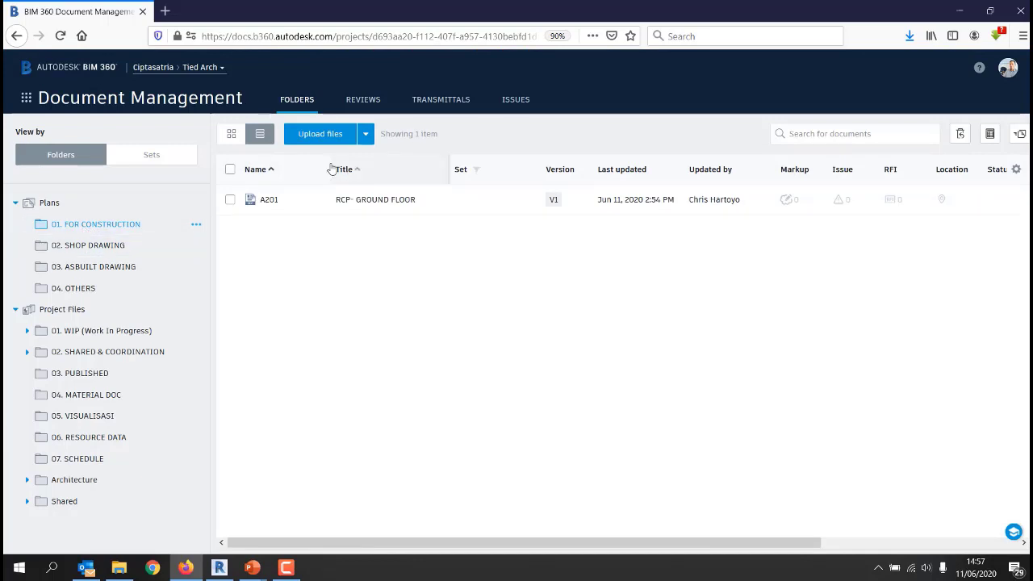
pyautogui.click(366, 134)
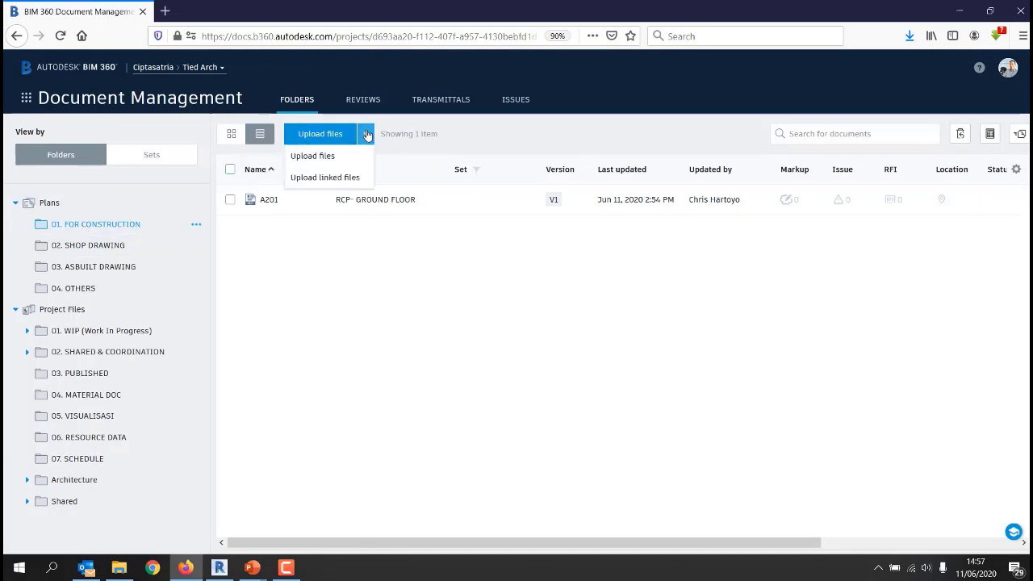
pyautogui.click(307, 157)
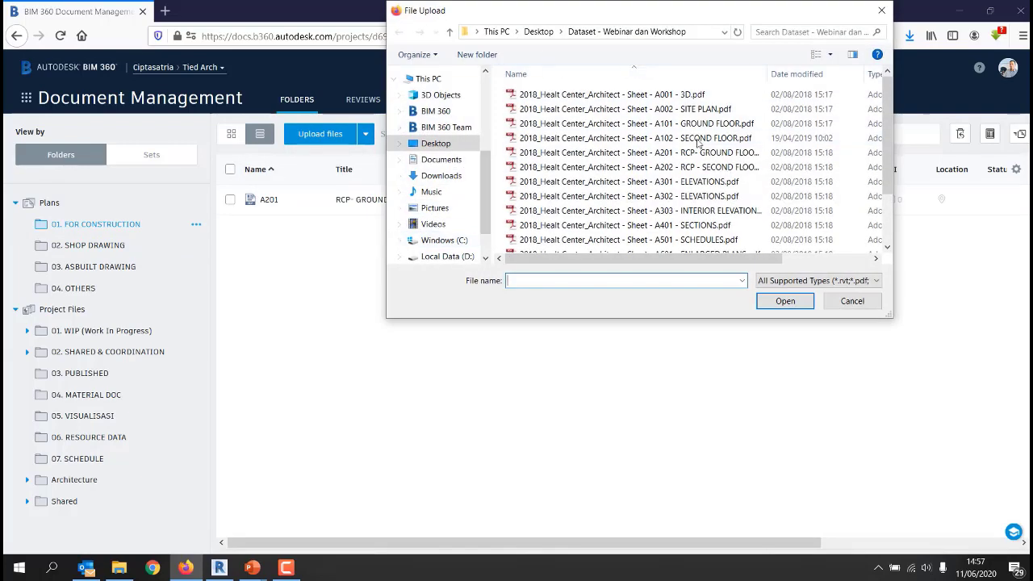
pyautogui.click(854, 301)
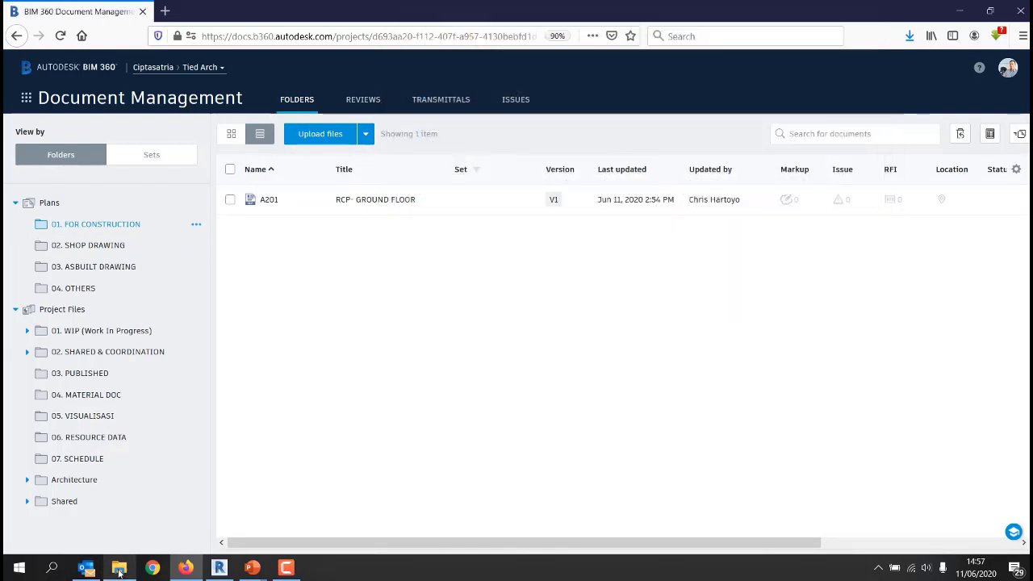
# Upload all the Healt Center_Architect sheet PDFs from the desktop's PDF folder in File Explorer to 01. FOR CONSTRUCTION.
pyautogui.click(118, 570)
pyautogui.moveTo(498, 121); pyautogui.dragTo(280, 177)
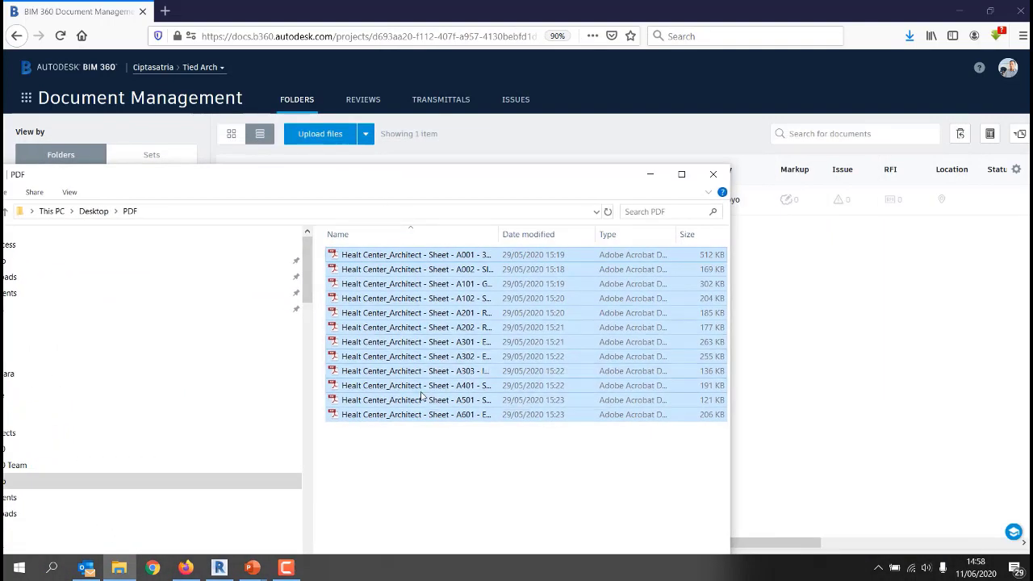
pyautogui.click(407, 268)
pyautogui.click(411, 283)
pyautogui.moveTo(449, 455); pyautogui.dragTo(392, 252)
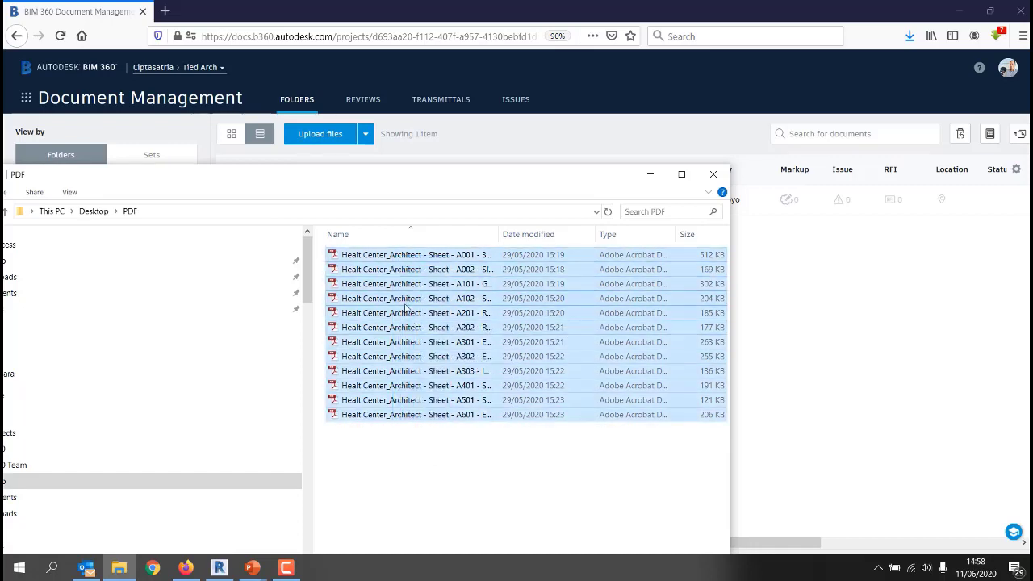
pyautogui.moveTo(403, 304); pyautogui.dragTo(812, 302)
pyautogui.click(650, 174)
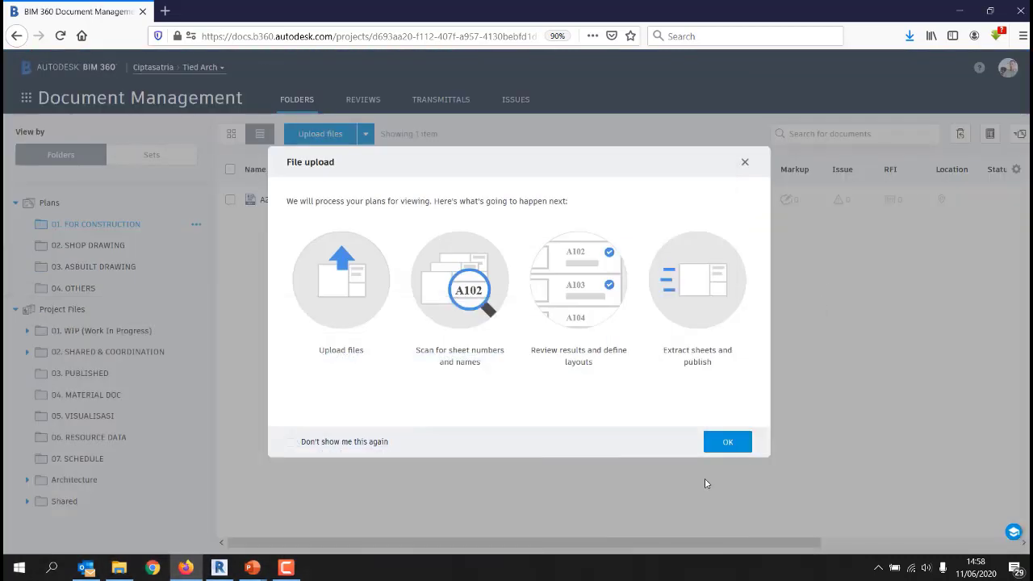
pyautogui.click(729, 444)
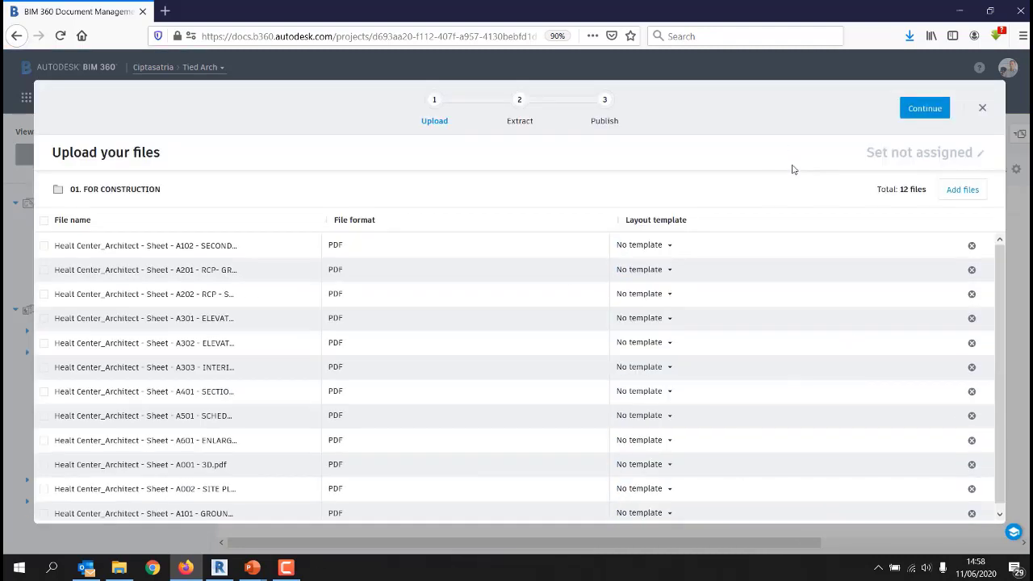
# Apply the layout template "Template Arsitek" to all the uploaded PDFs and continue to sheet extraction.
pyautogui.click(668, 245)
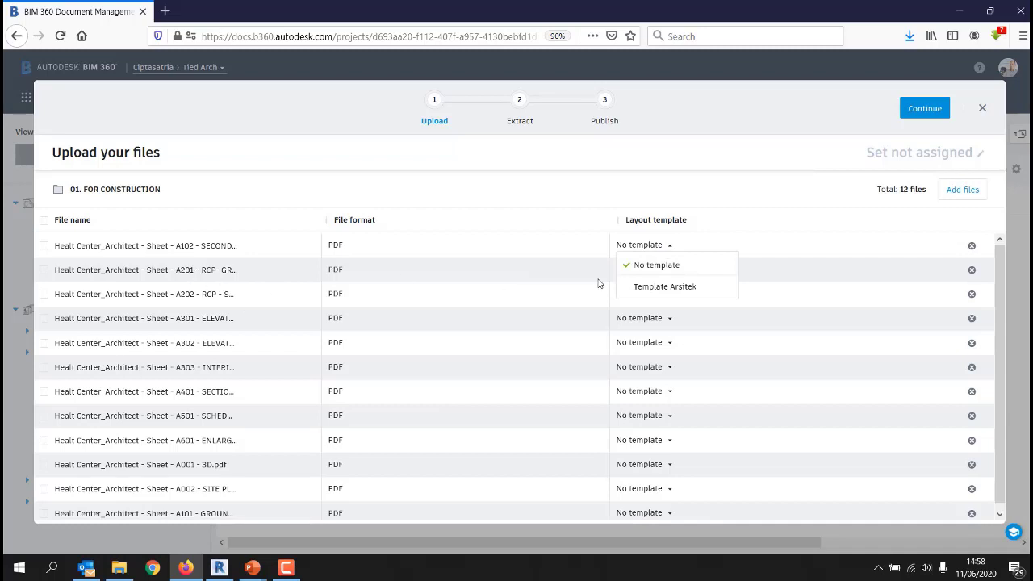
pyautogui.click(650, 288)
pyautogui.click(646, 269)
pyautogui.click(659, 316)
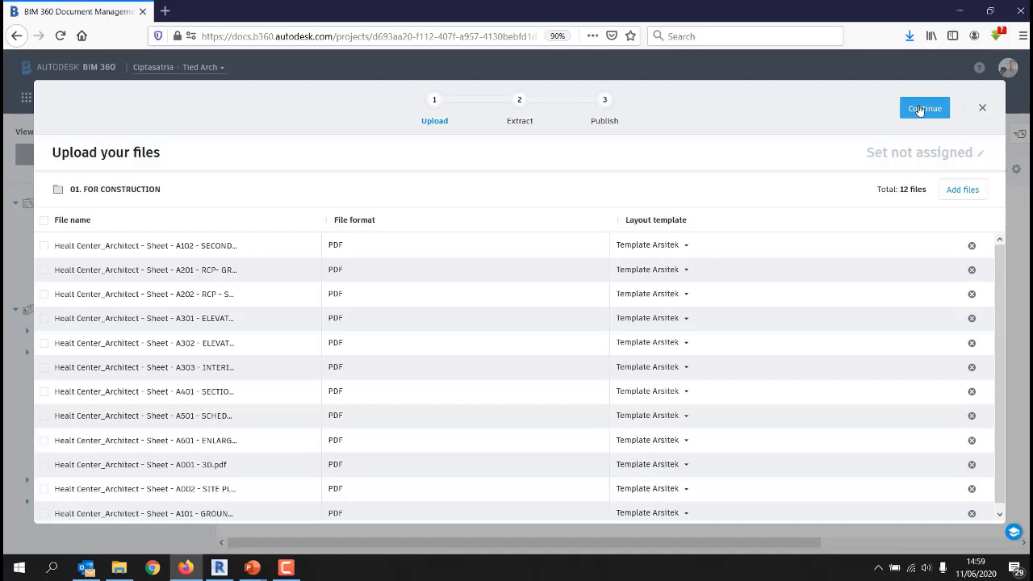
pyautogui.click(921, 109)
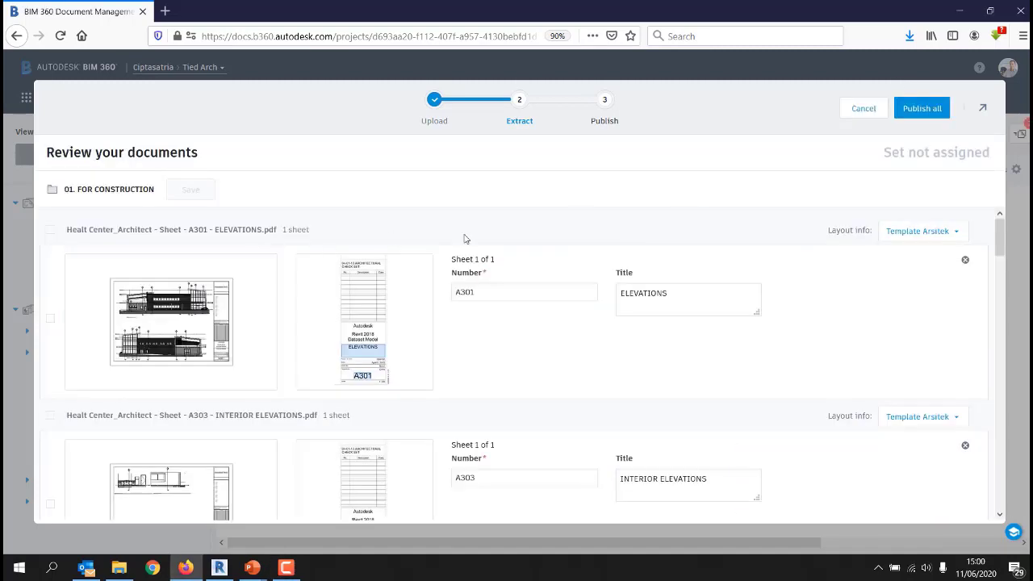
# Publish all the extracted sheets and show the published documents in the 01. FOR CONSTRUCTION folder.
pyautogui.moveTo(223, 373)
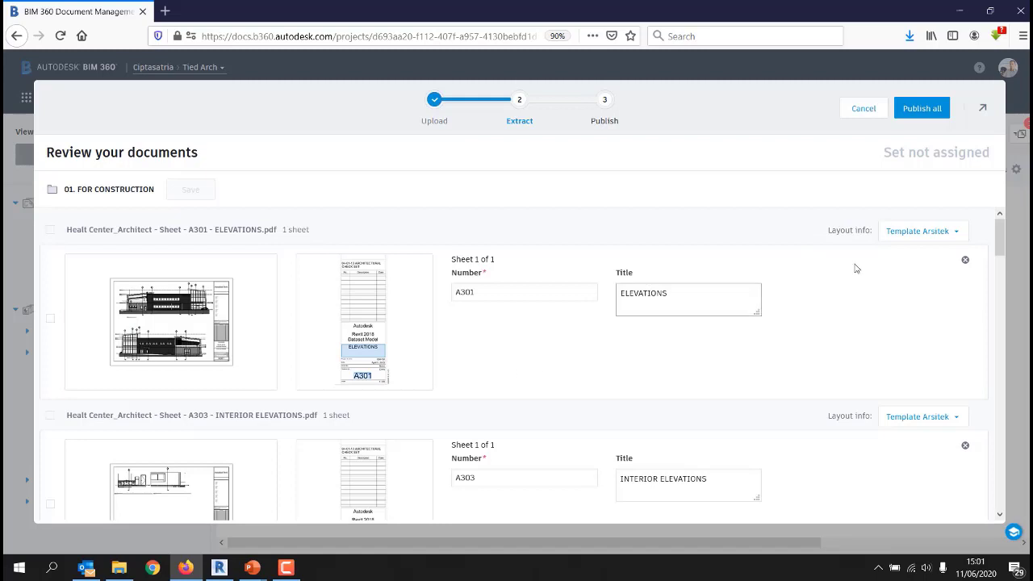
pyautogui.click(923, 108)
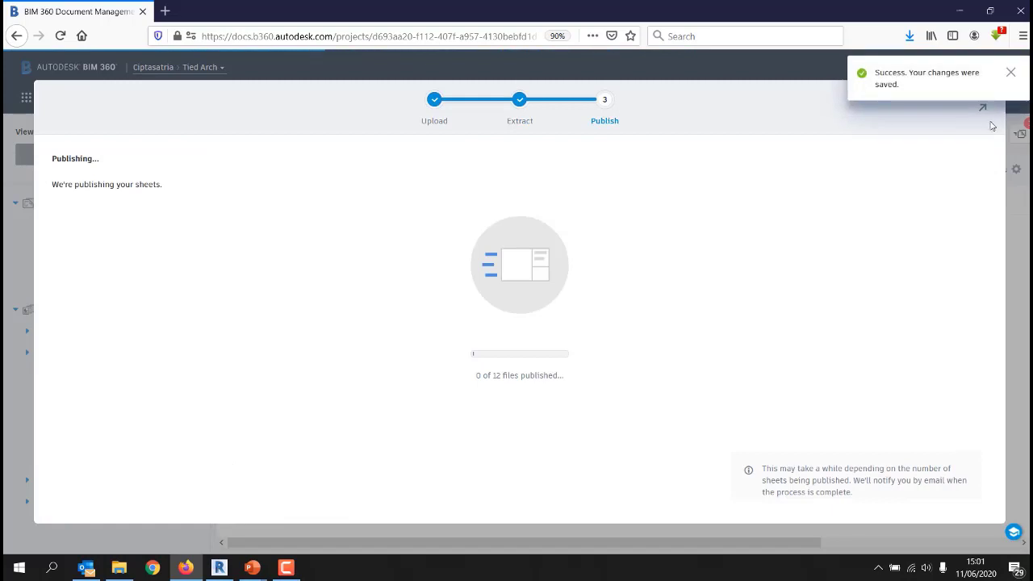
pyautogui.click(1012, 75)
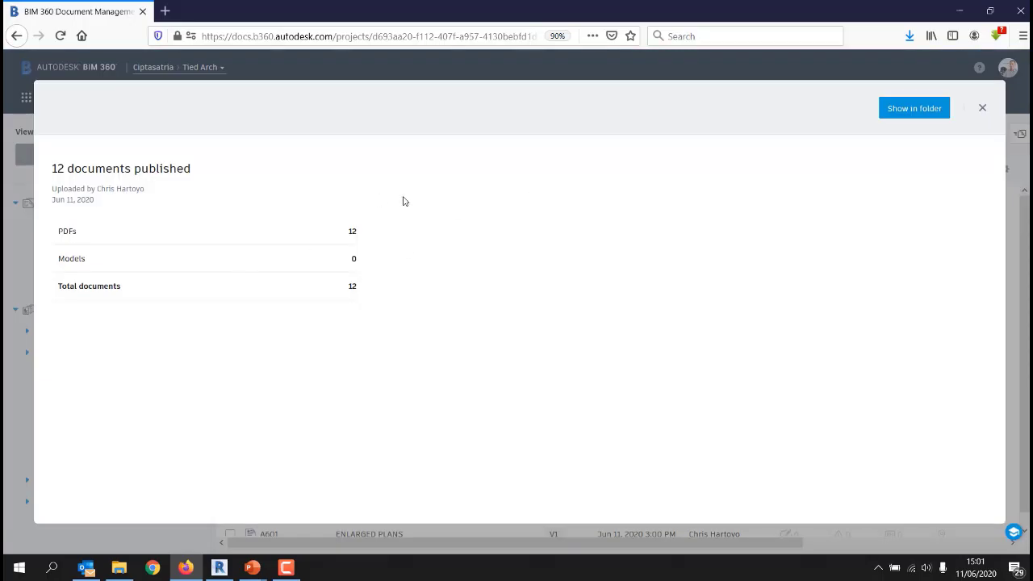
pyautogui.click(912, 112)
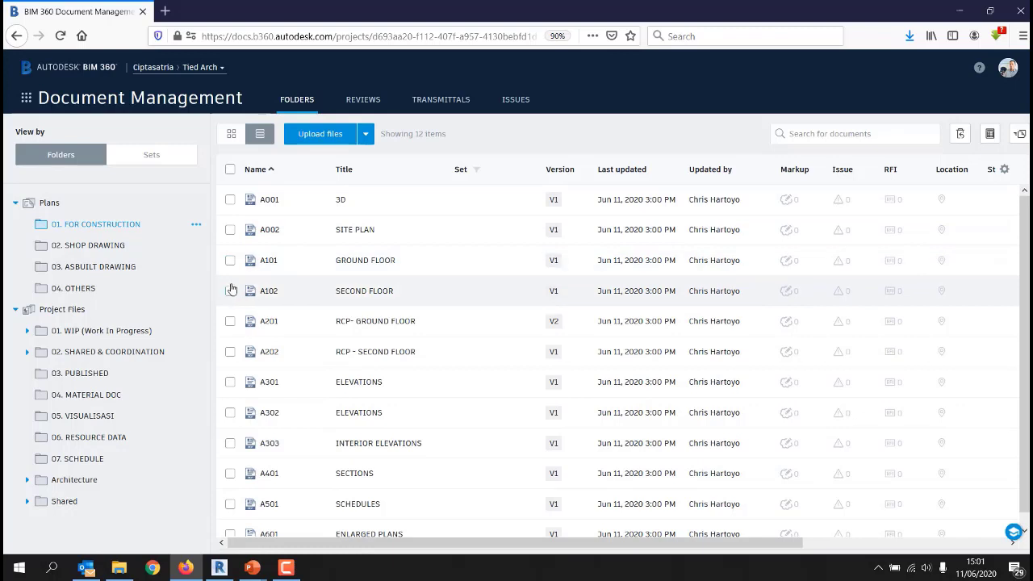
# Set up a review of sheets A002, A101, A102, A201, A301, A302, A303 and A401 with the approval workflow "Dokumen gamabr".
pyautogui.click(230, 231)
pyautogui.click(231, 264)
pyautogui.click(230, 292)
pyautogui.click(230, 322)
pyautogui.click(230, 383)
pyautogui.click(230, 414)
pyautogui.click(230, 443)
pyautogui.click(230, 474)
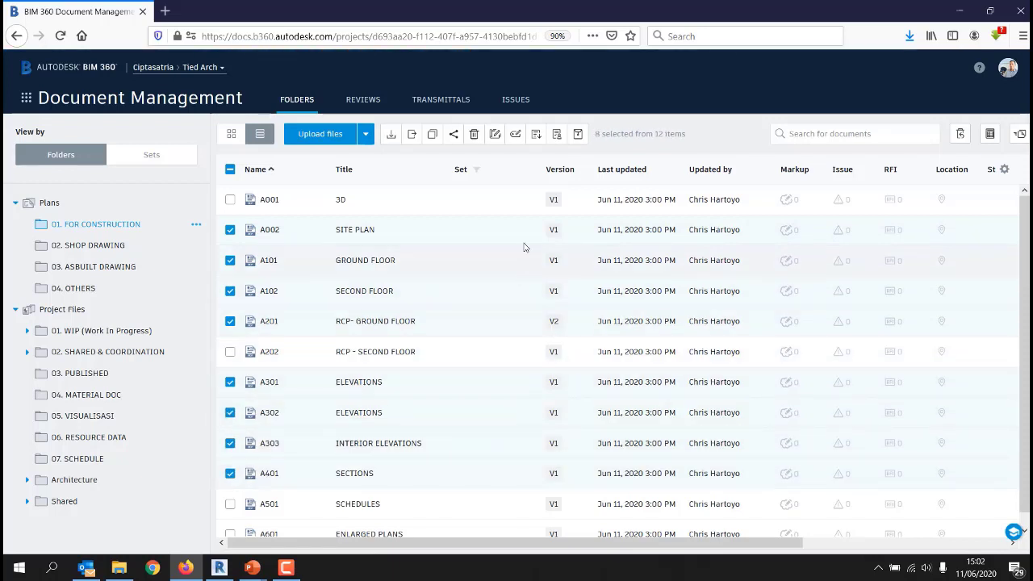
pyautogui.click(557, 136)
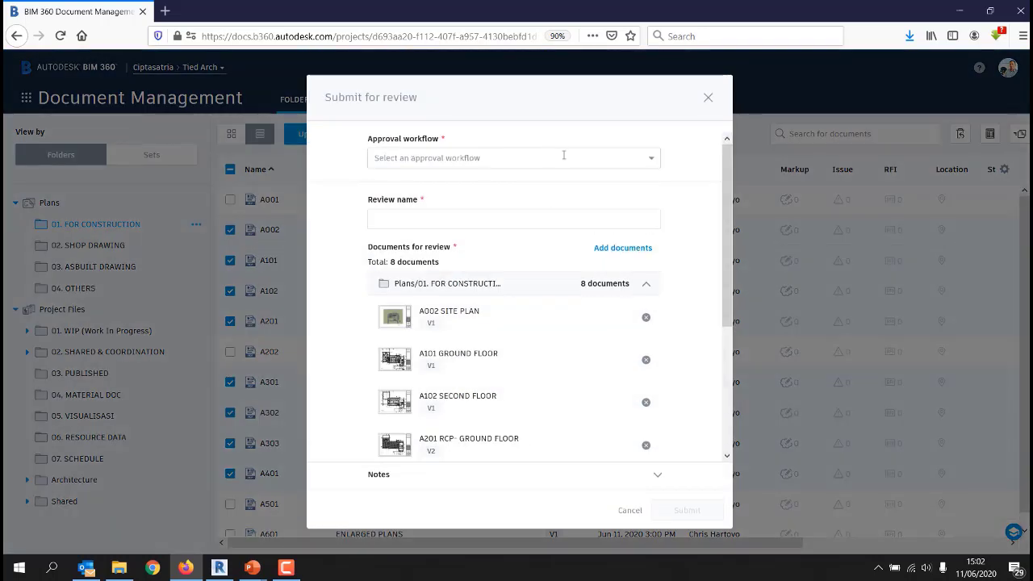
pyautogui.click(652, 160)
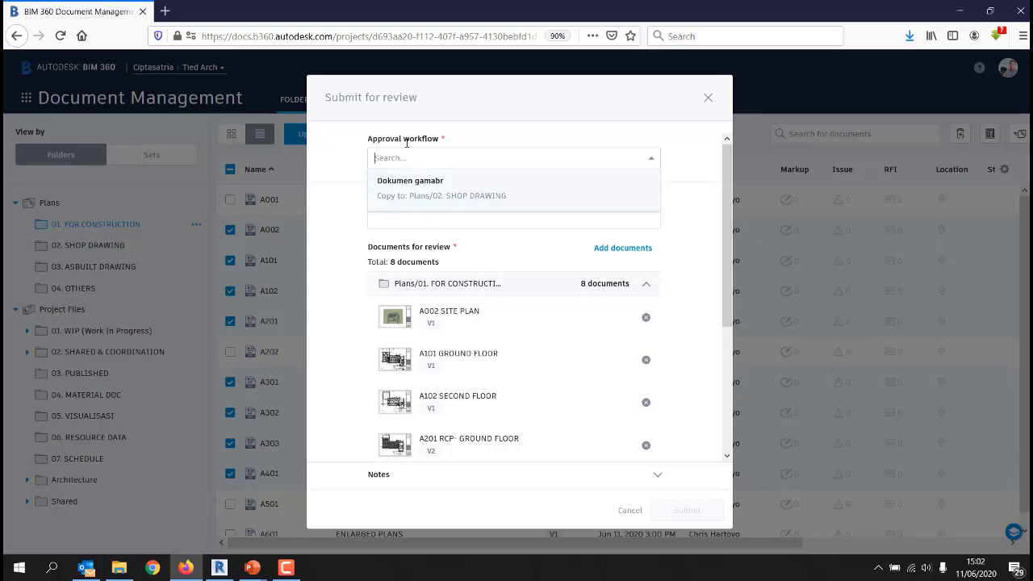
pyautogui.click(435, 195)
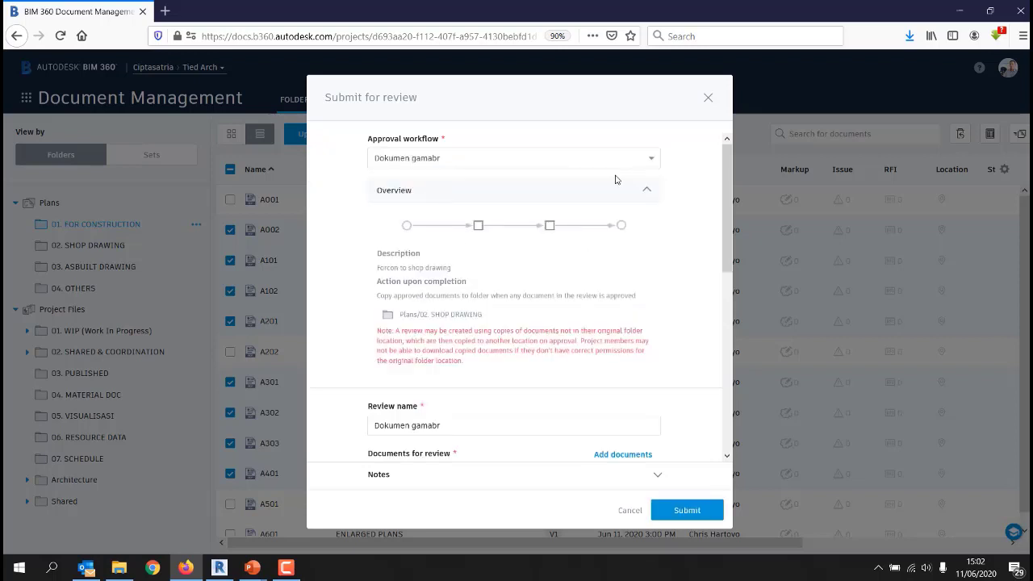
# Remove sheet A301 ELEVATIONS from the documents for review and submit the review without notes.
pyautogui.moveTo(729, 210); pyautogui.dragTo(732, 348)
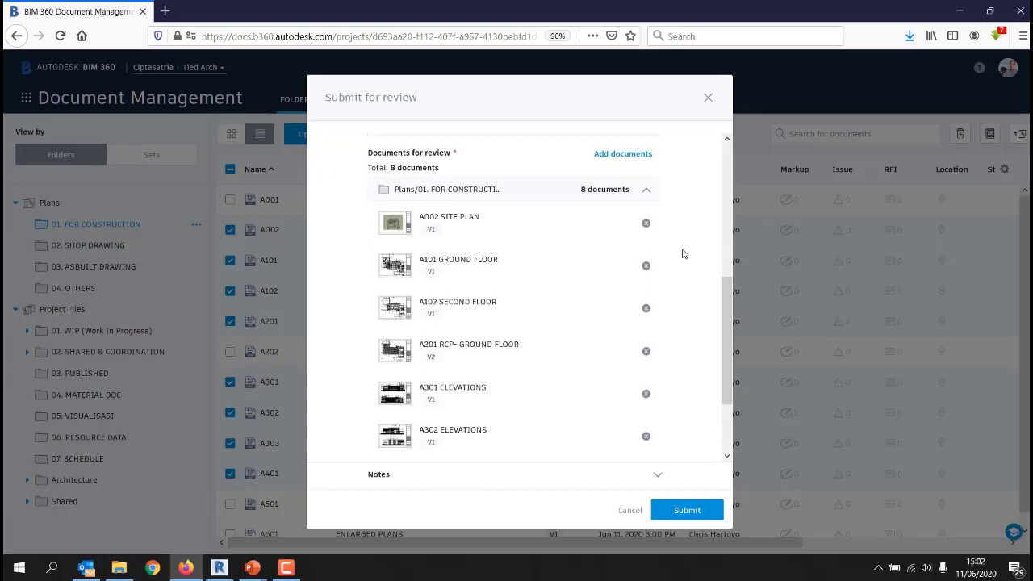
pyautogui.moveTo(729, 292); pyautogui.dragTo(730, 344)
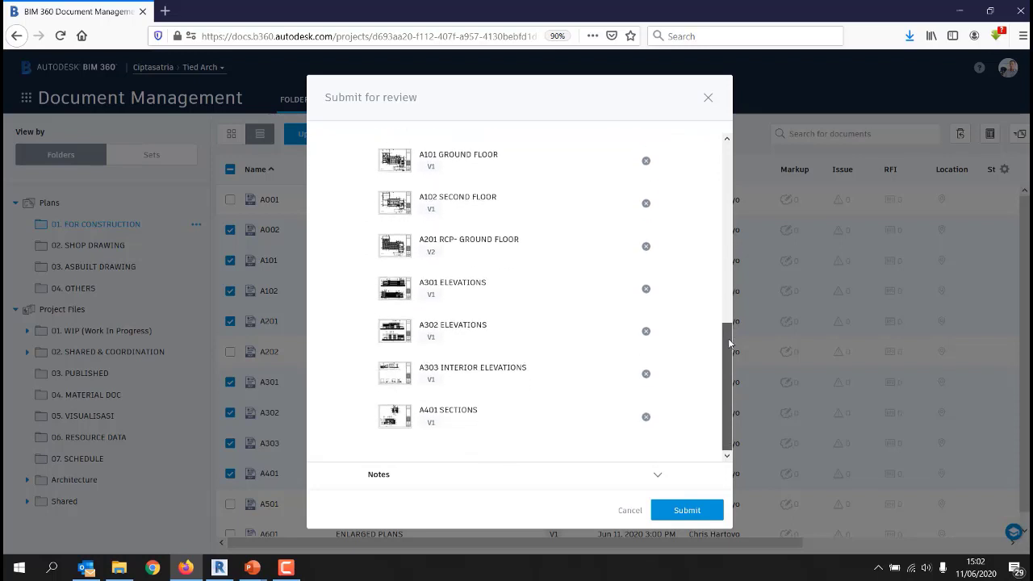
pyautogui.click(647, 290)
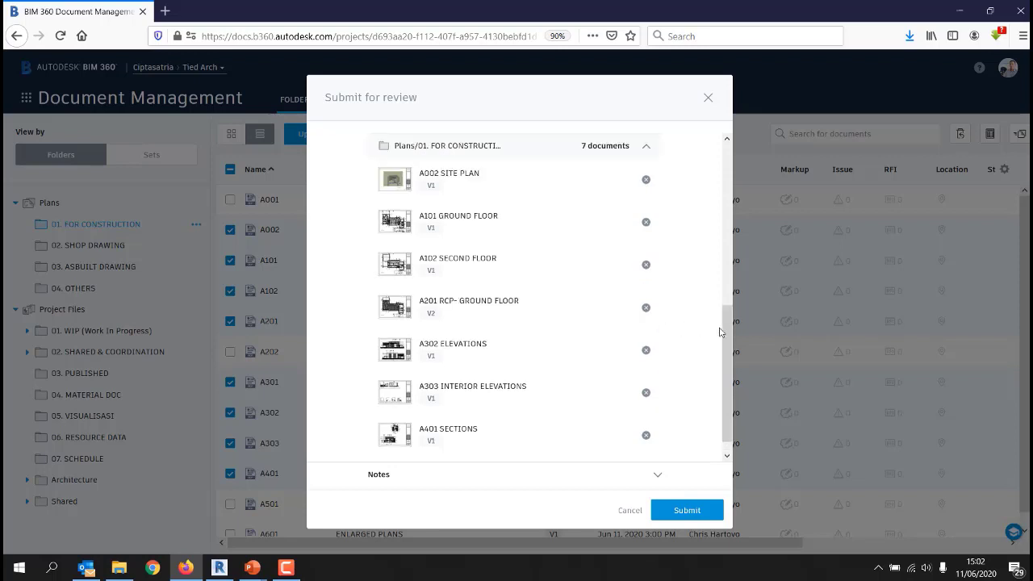
pyautogui.moveTo(727, 343); pyautogui.dragTo(678, 444)
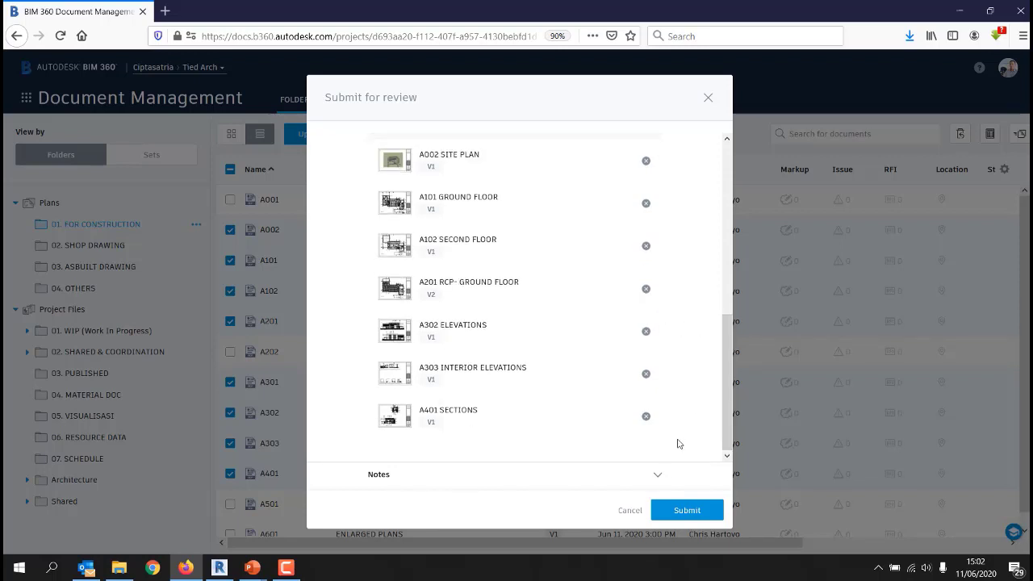
pyautogui.click(658, 477)
pyautogui.click(469, 413)
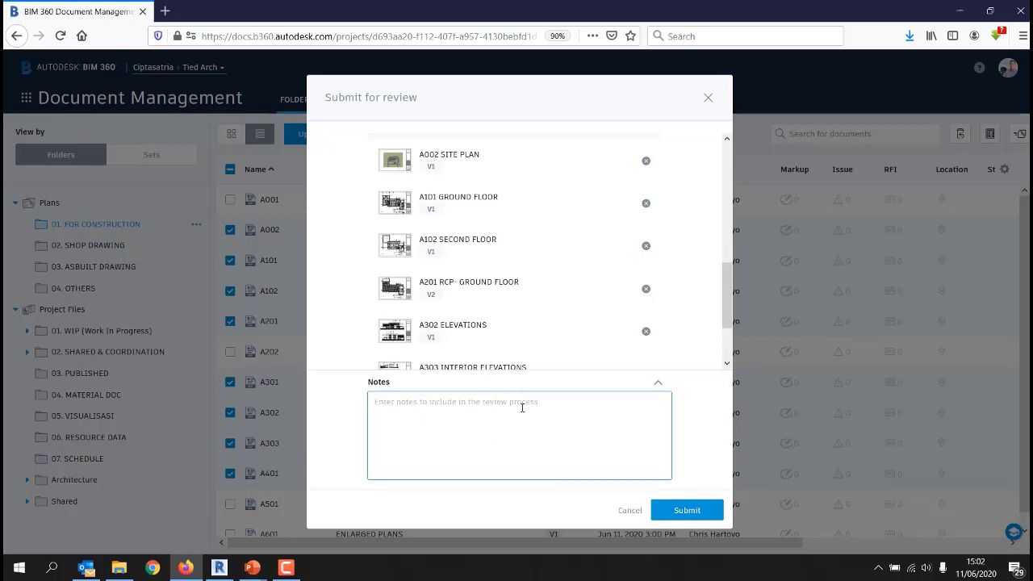
pyautogui.click(686, 509)
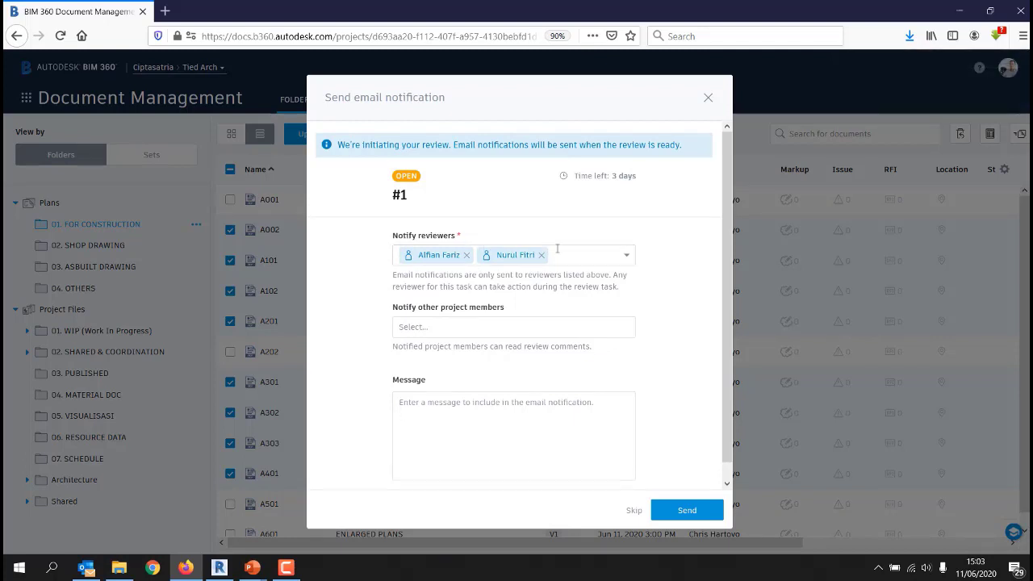
pyautogui.click(436, 331)
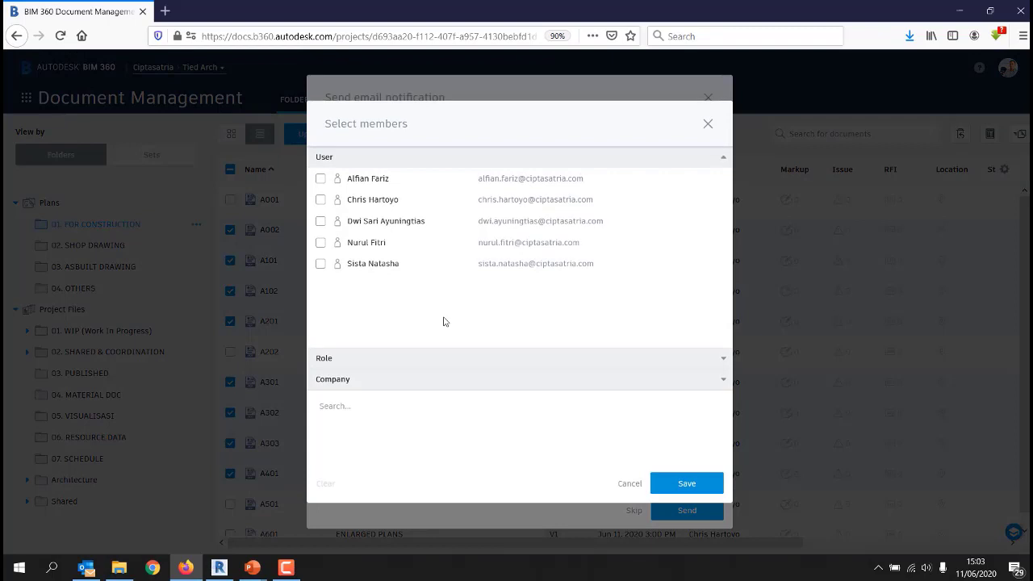
pyautogui.click(708, 123)
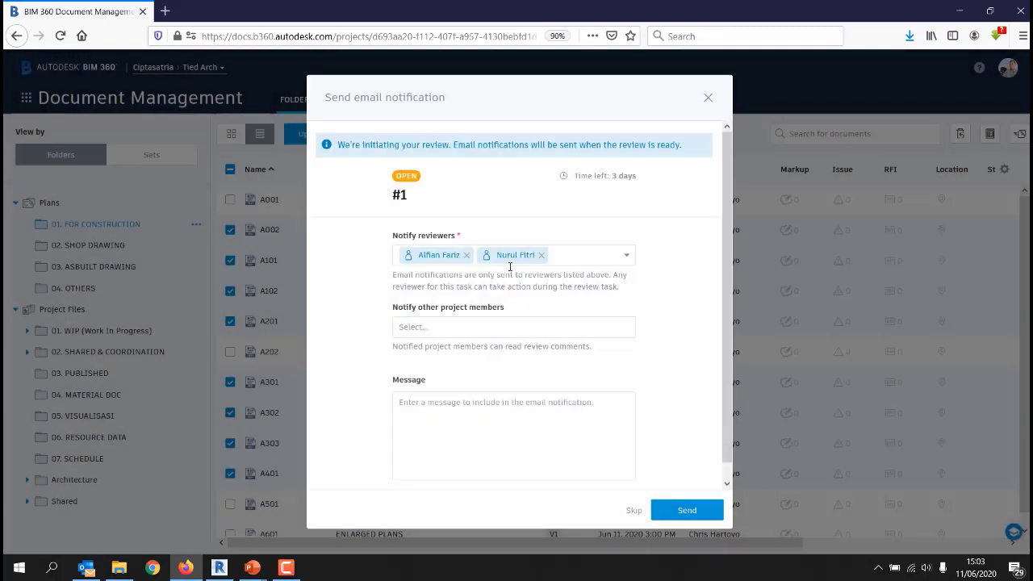
pyautogui.click(414, 336)
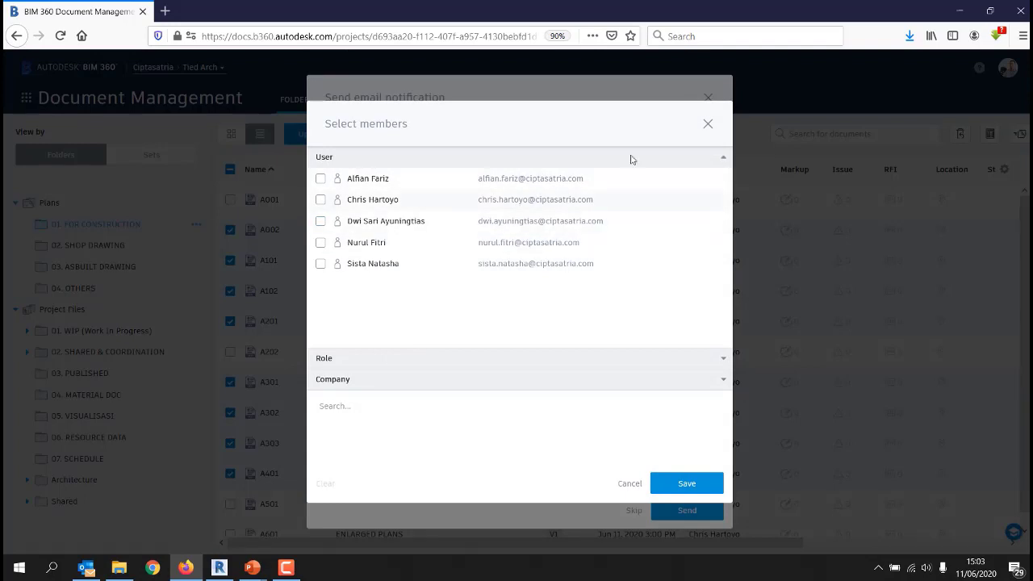
pyautogui.click(708, 125)
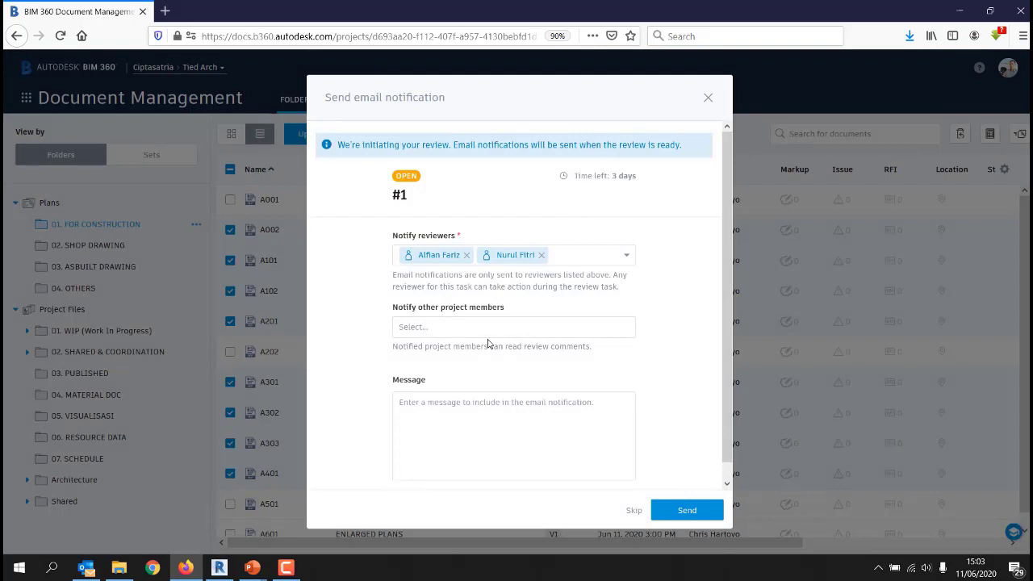
# Send the email notification to the listed reviewers and open the submitted "Dokumen gamabr" review in Reviews.
pyautogui.click(694, 510)
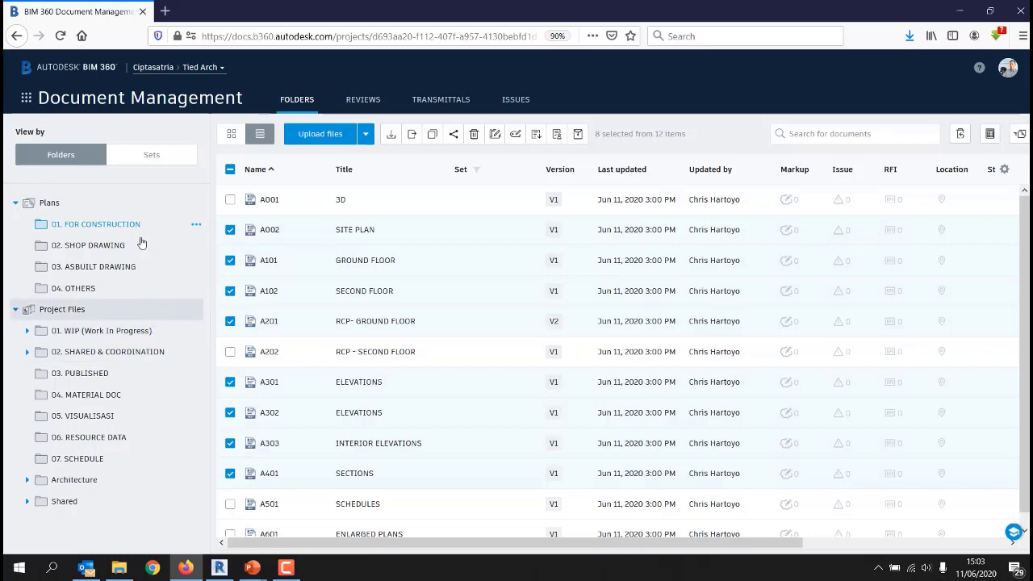
pyautogui.click(353, 100)
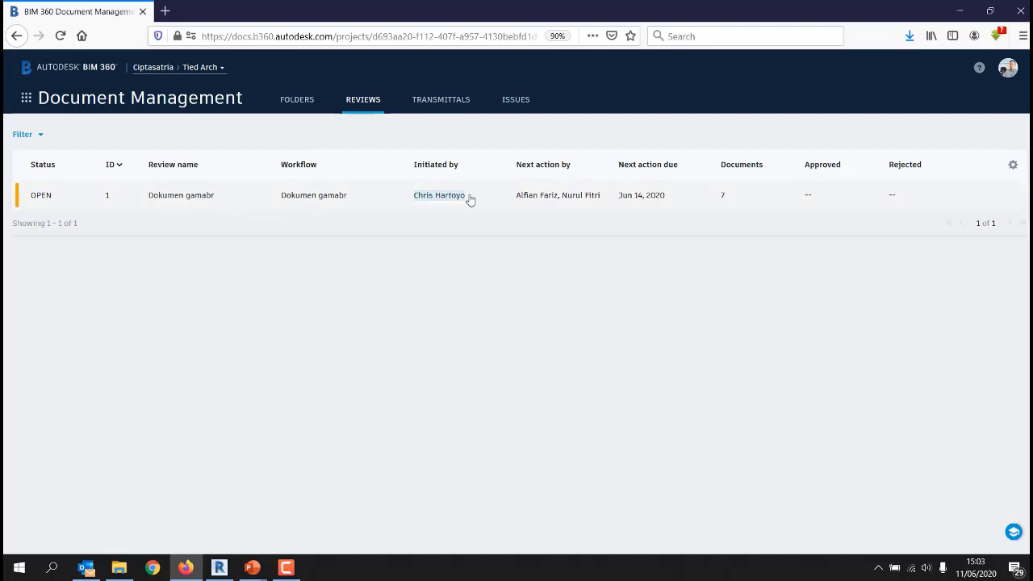
pyautogui.click(37, 196)
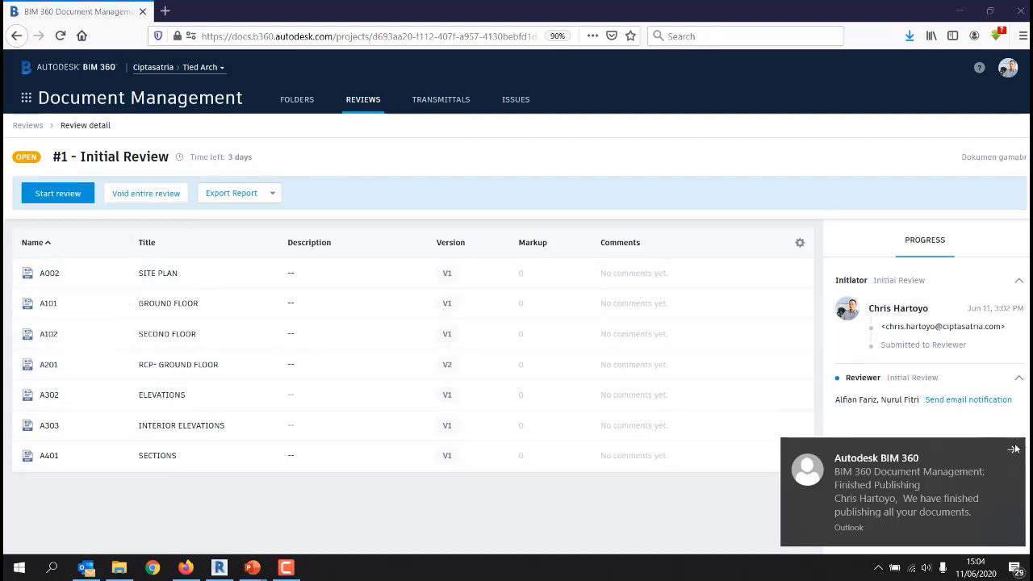
# Dismiss the Outlook notification and start the initial review, claiming the task as project administrator.
pyautogui.click(1015, 448)
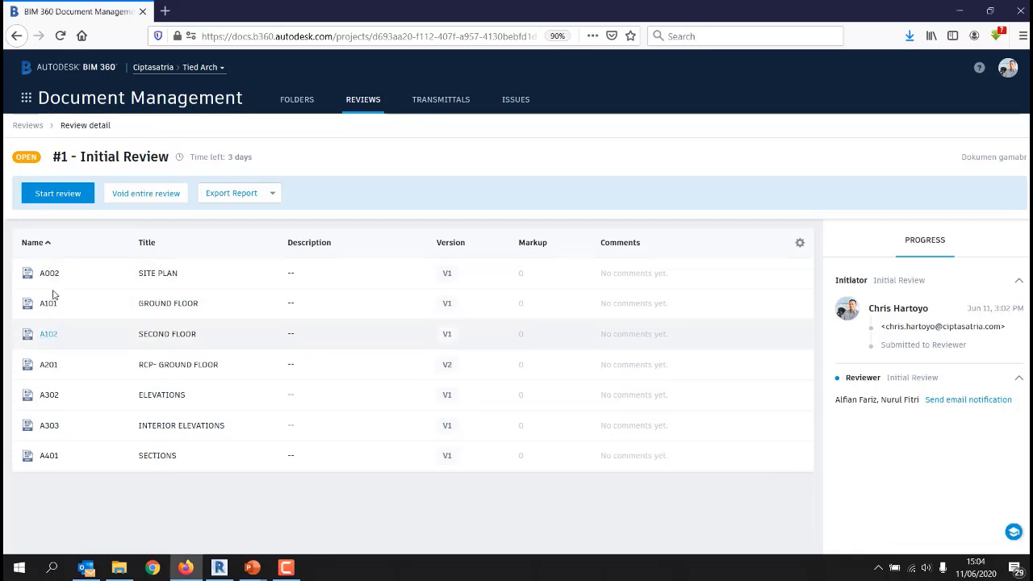
pyautogui.click(49, 199)
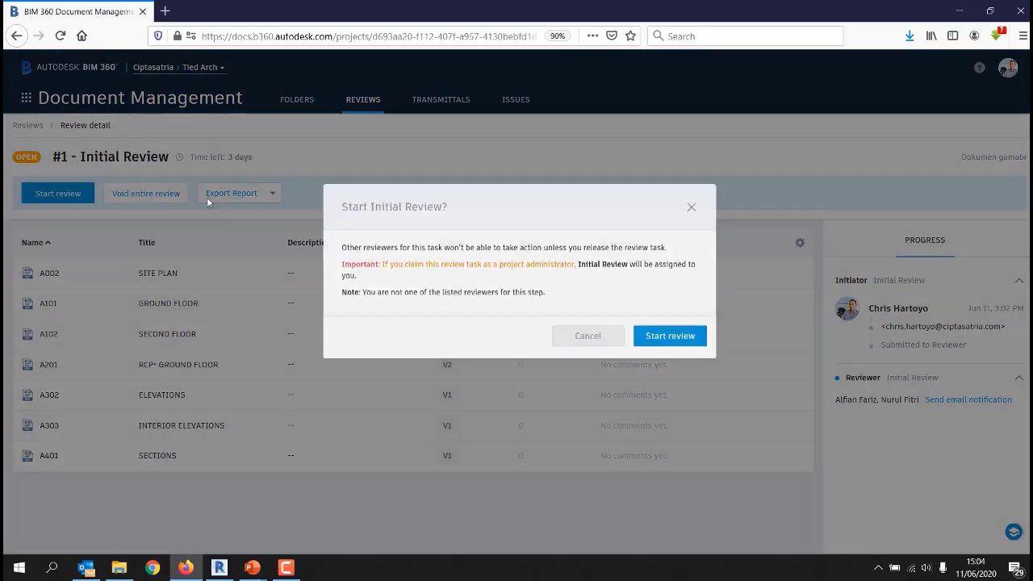
pyautogui.click(679, 360)
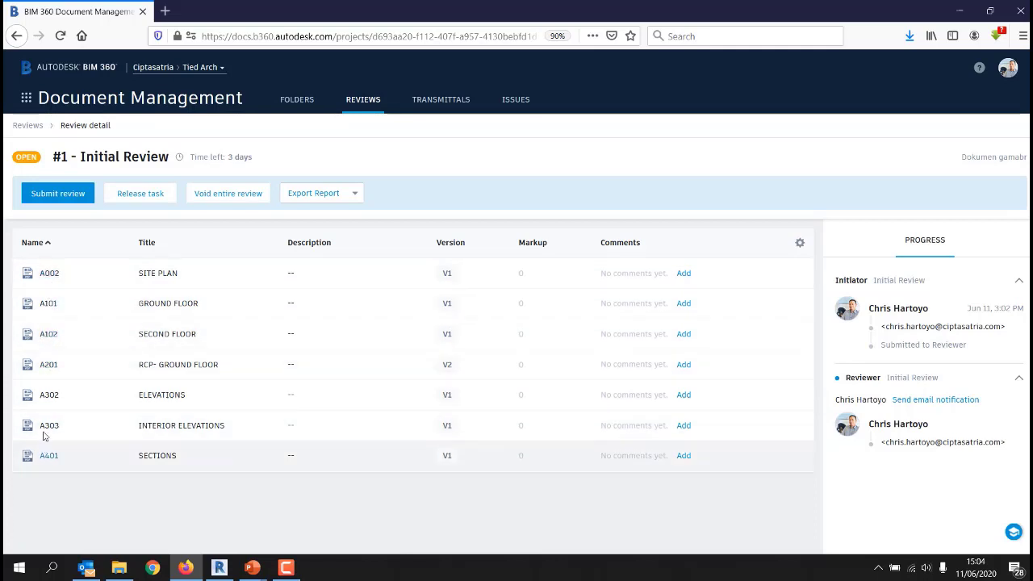
# Open sheet A002 SITE PLAN from the review in the document viewer.
pyautogui.click(48, 274)
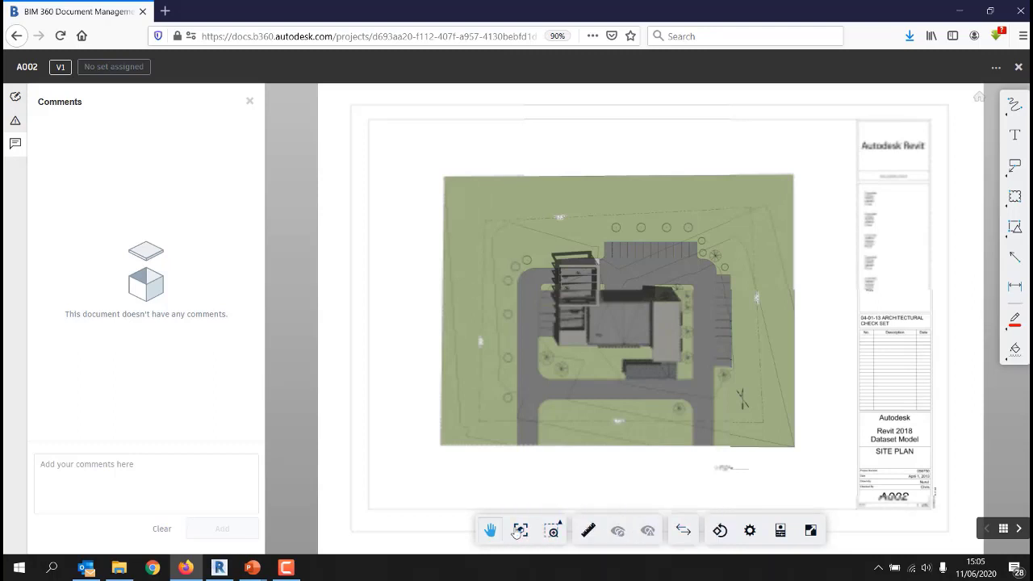
pyautogui.moveTo(647, 365)
pyautogui.mouseDown()
pyautogui.moveTo(667, 280)
pyautogui.moveTo(662, 363)
pyautogui.mouseUp()
pyautogui.click(590, 536)
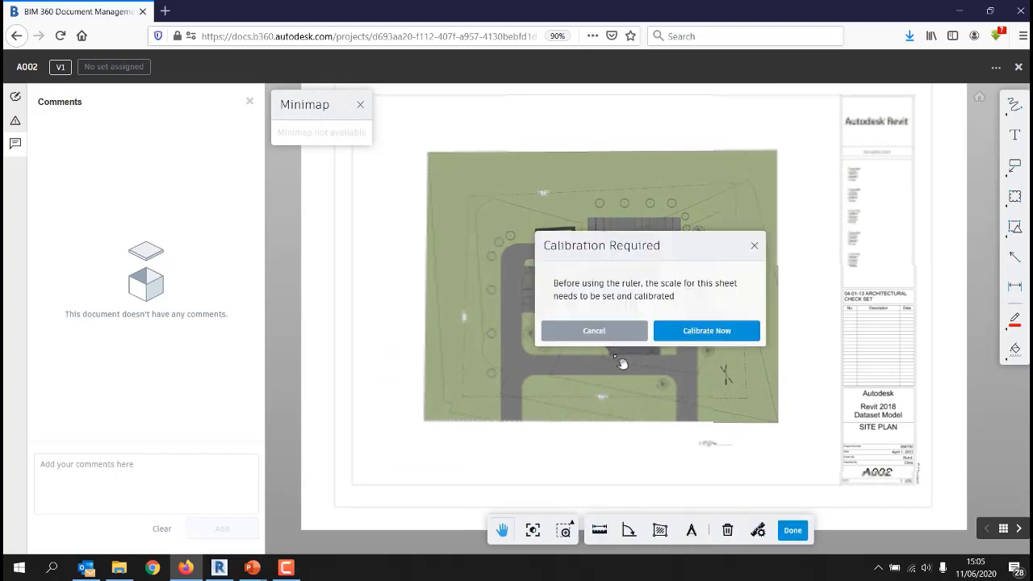
pyautogui.click(702, 331)
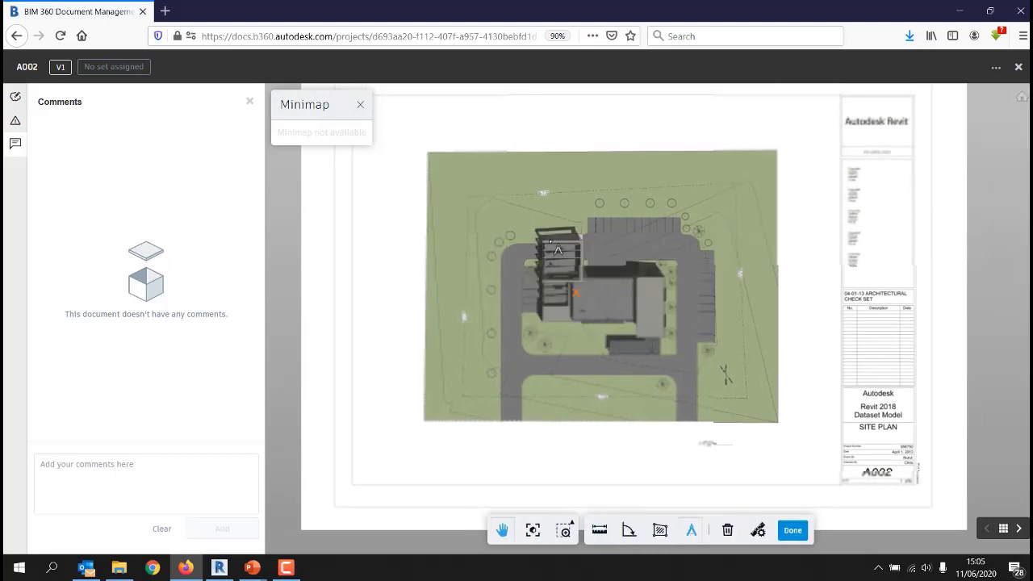
pyautogui.scroll(5, 577, 280)
pyautogui.scroll(-5, 577, 280)
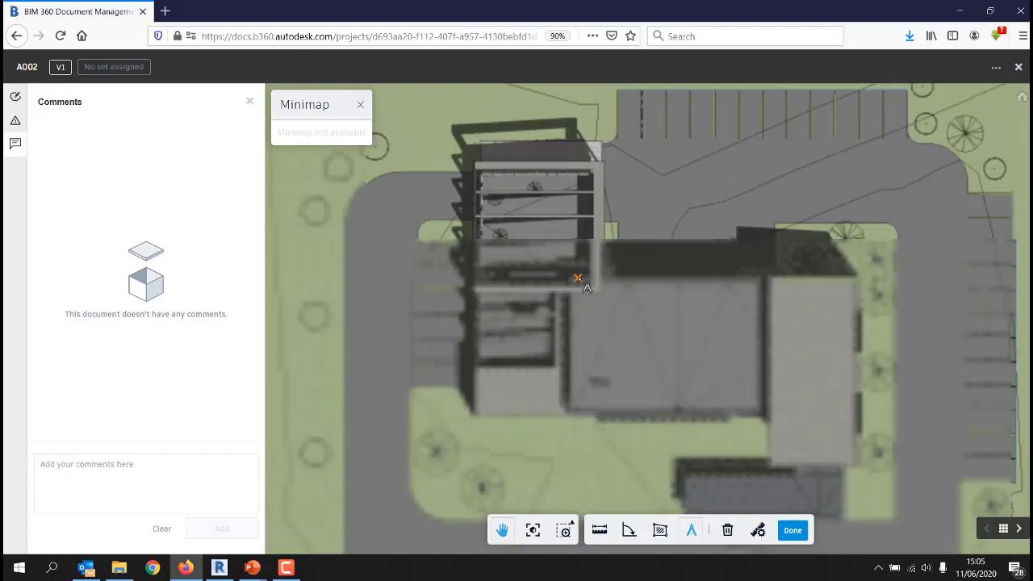
pyautogui.click(787, 531)
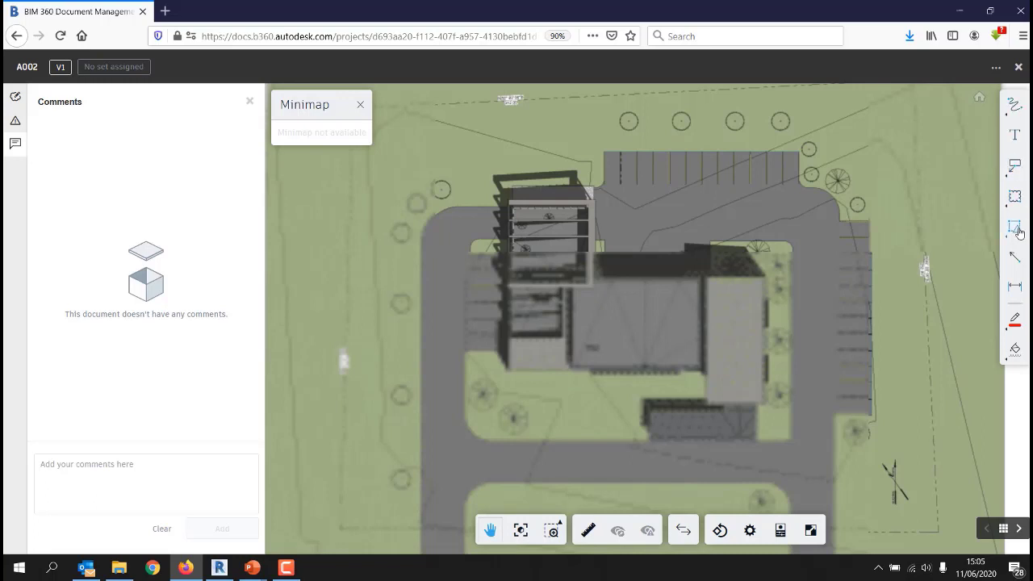
# Draw a red revision cloud markup around the building's upper-left wing on the site plan.
pyautogui.scroll(-2, 969, 230)
pyautogui.moveTo(919, 197); pyautogui.dragTo(889, 213)
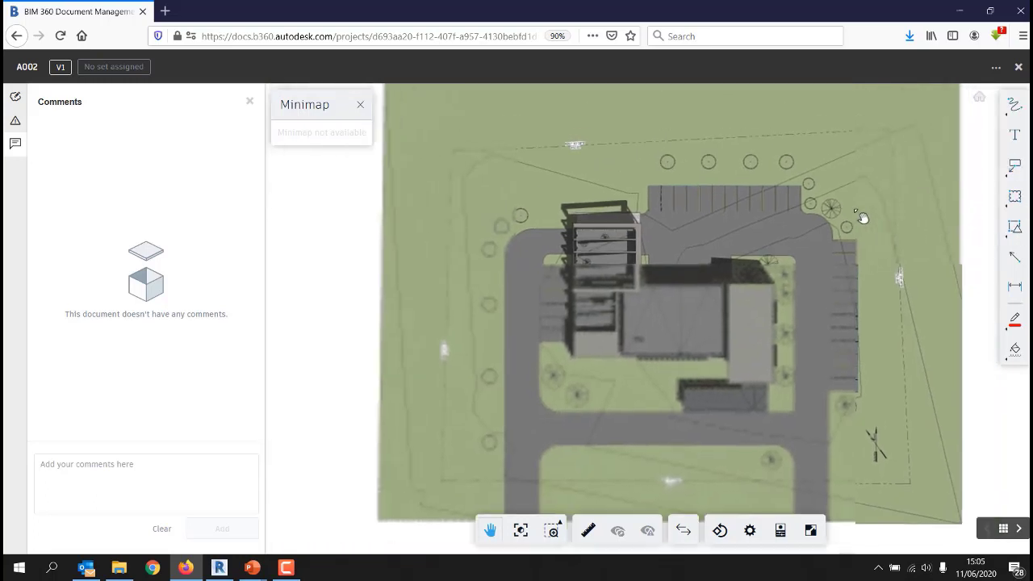
pyautogui.scroll(1, 763, 218)
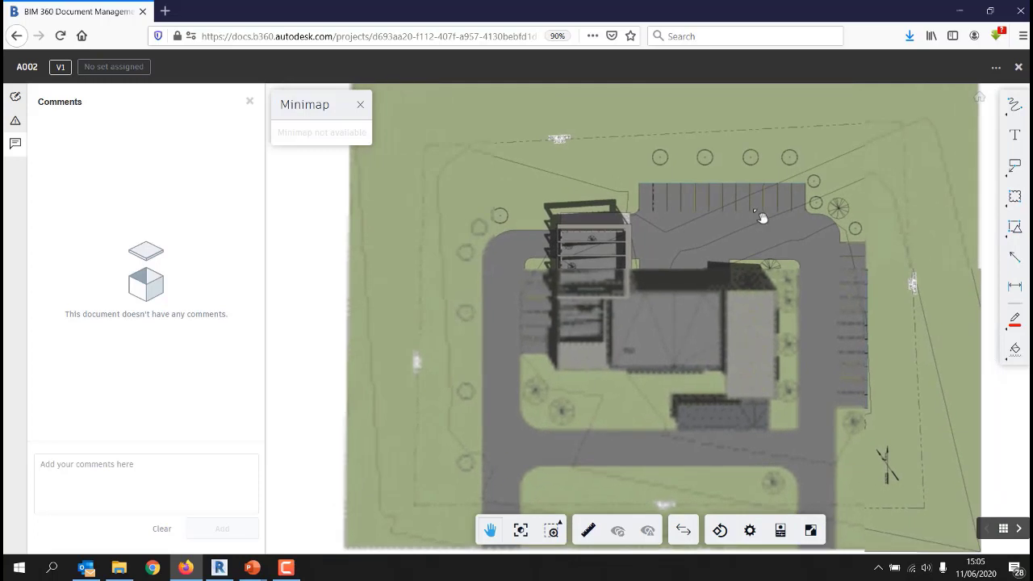
pyautogui.click(1014, 198)
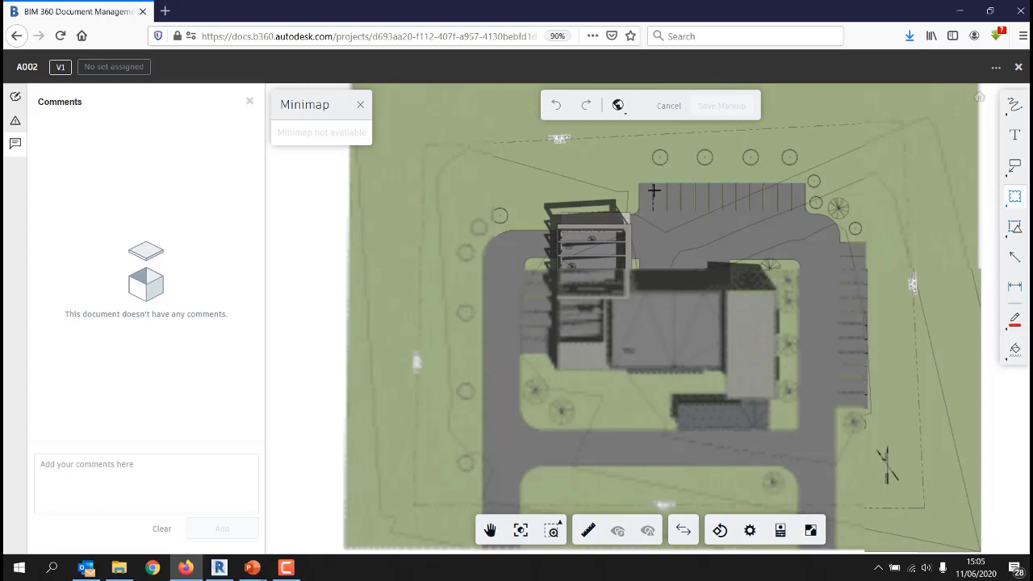
pyautogui.moveTo(619, 171)
pyautogui.mouseDown()
pyautogui.moveTo(649, 245)
pyautogui.moveTo(523, 288)
pyautogui.mouseUp()
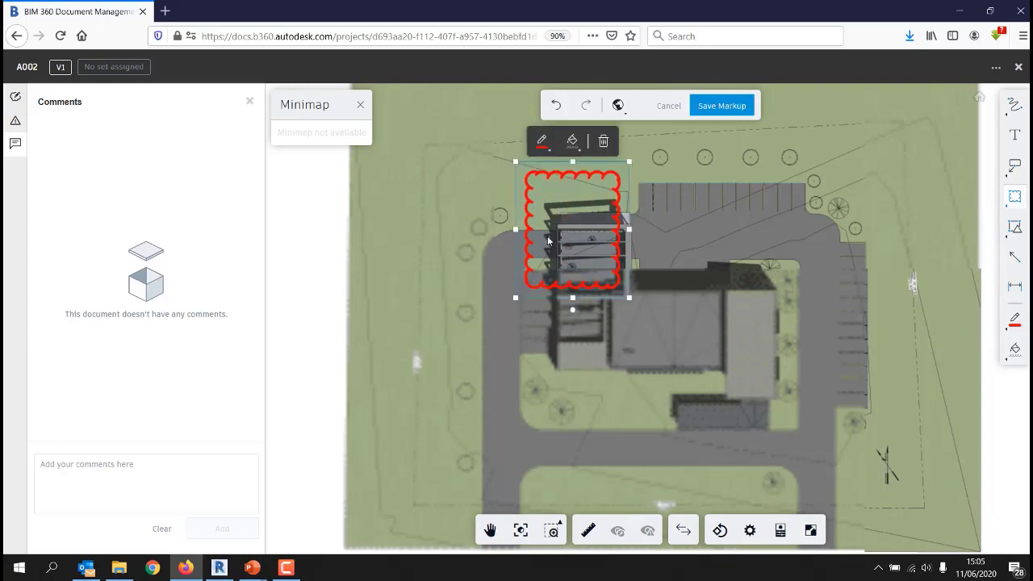
# Add a red text markup reading "ABC" across the revision cloud's left edge on the site plan.
pyautogui.scroll(3, 569, 225)
pyautogui.scroll(3, 588, 220)
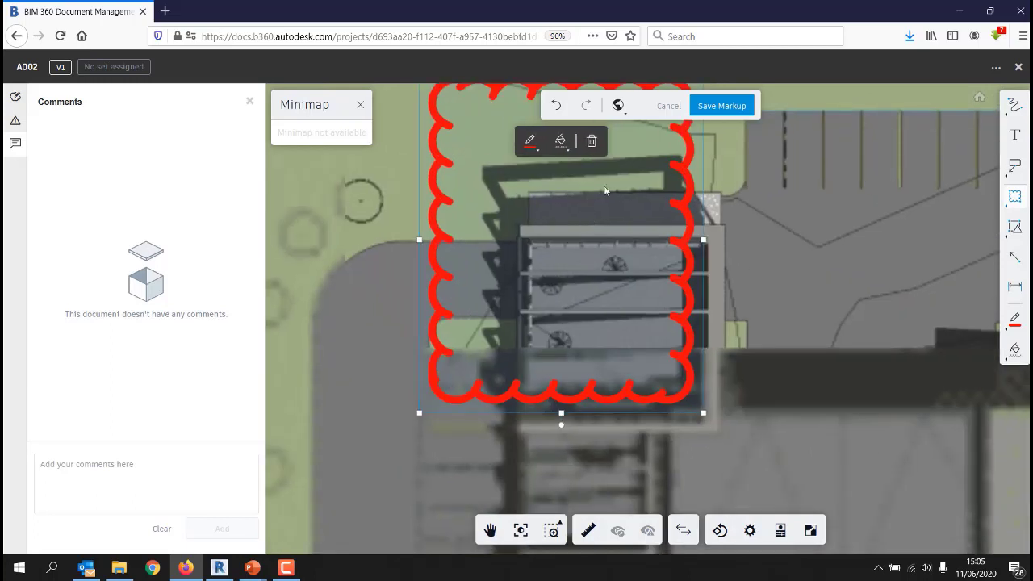
pyautogui.click(1013, 138)
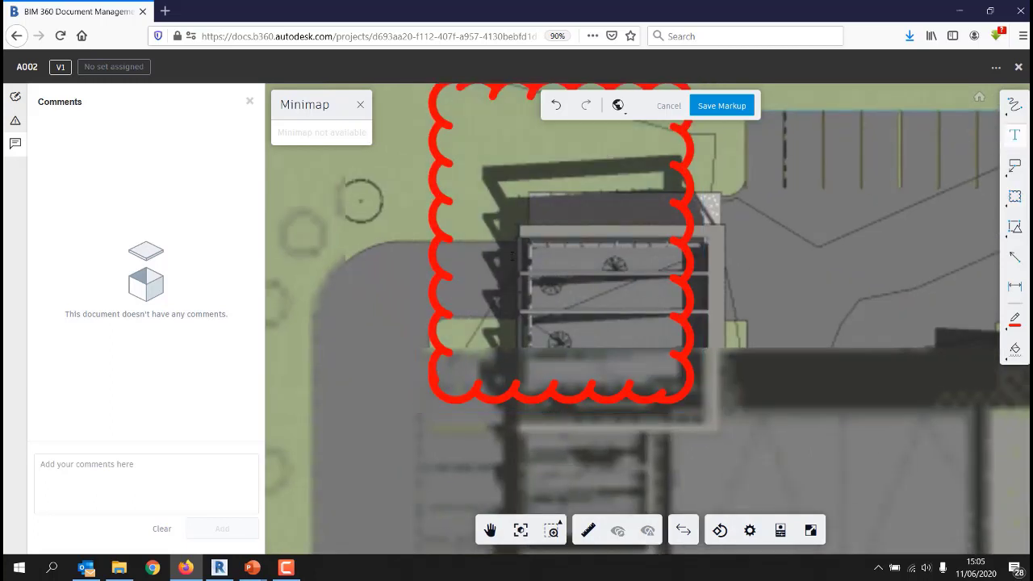
pyautogui.click(495, 234)
pyautogui.write('ABC')
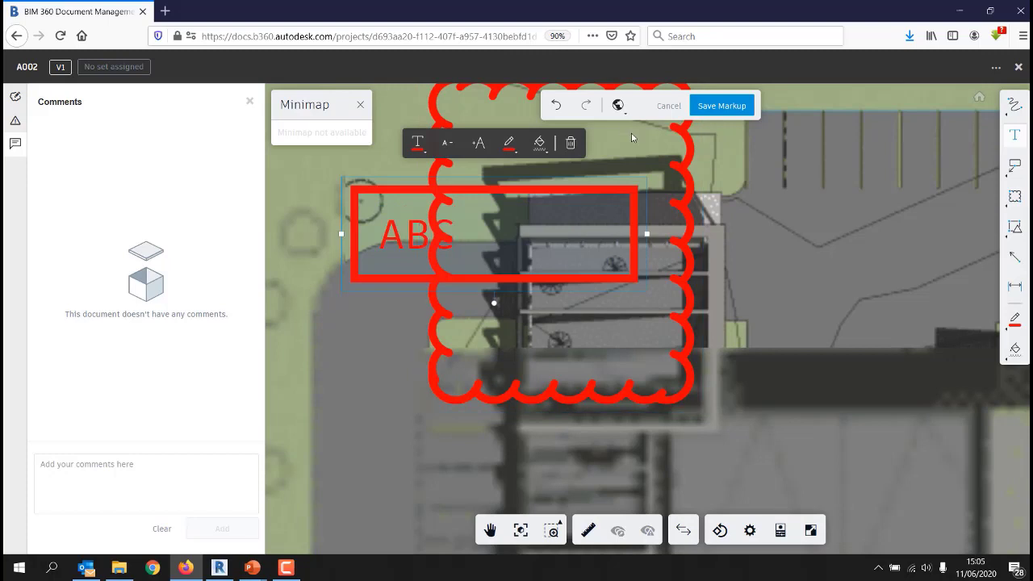
# Try cyan as the colour of the ABC text and set it back to red.
pyautogui.click(425, 153)
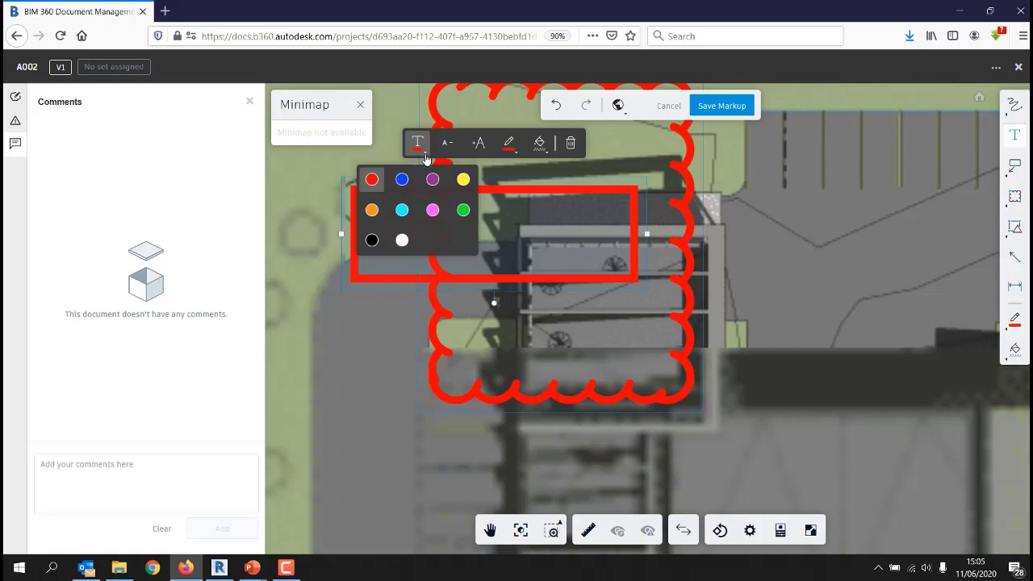
pyautogui.click(402, 211)
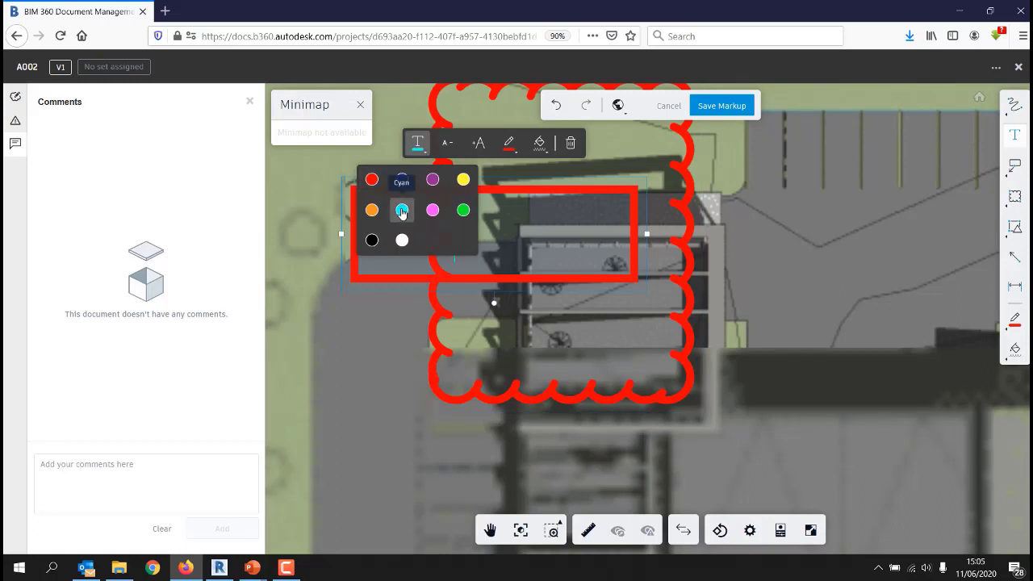
pyautogui.click(371, 180)
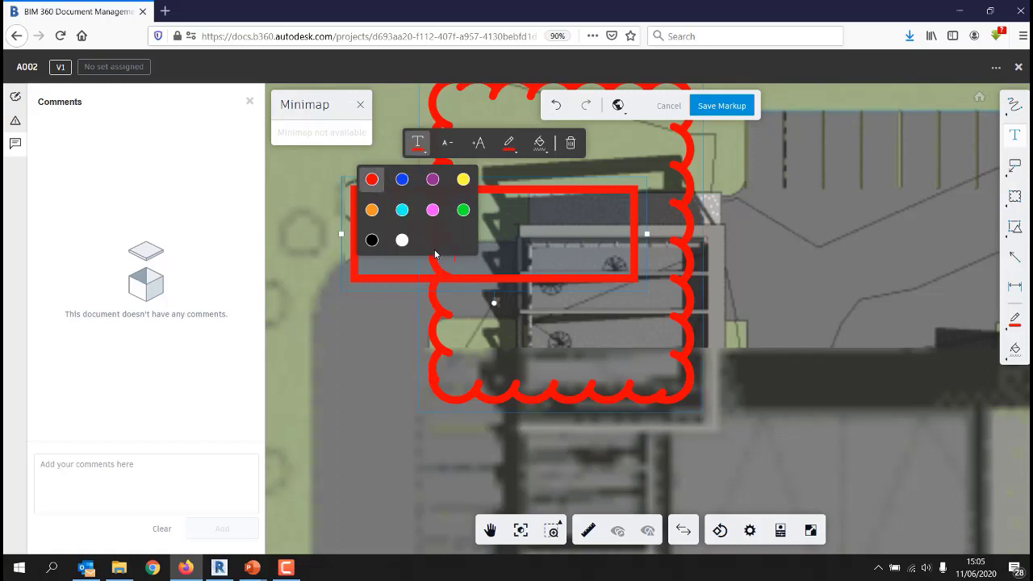
# Make the ABC text markup's border transparent and move the text inside the revision cloud, over the building.
pyautogui.click(515, 153)
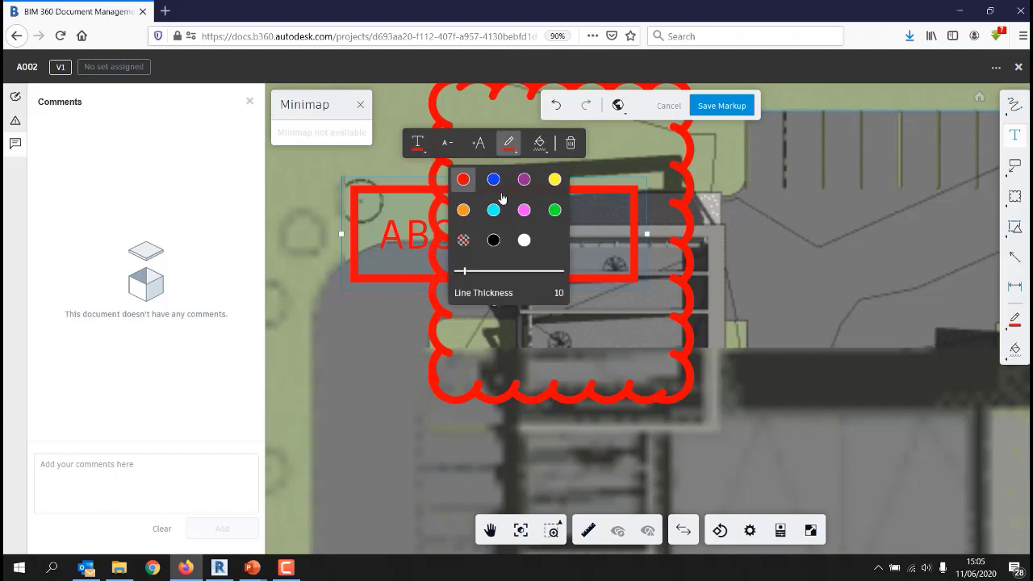
pyautogui.click(464, 241)
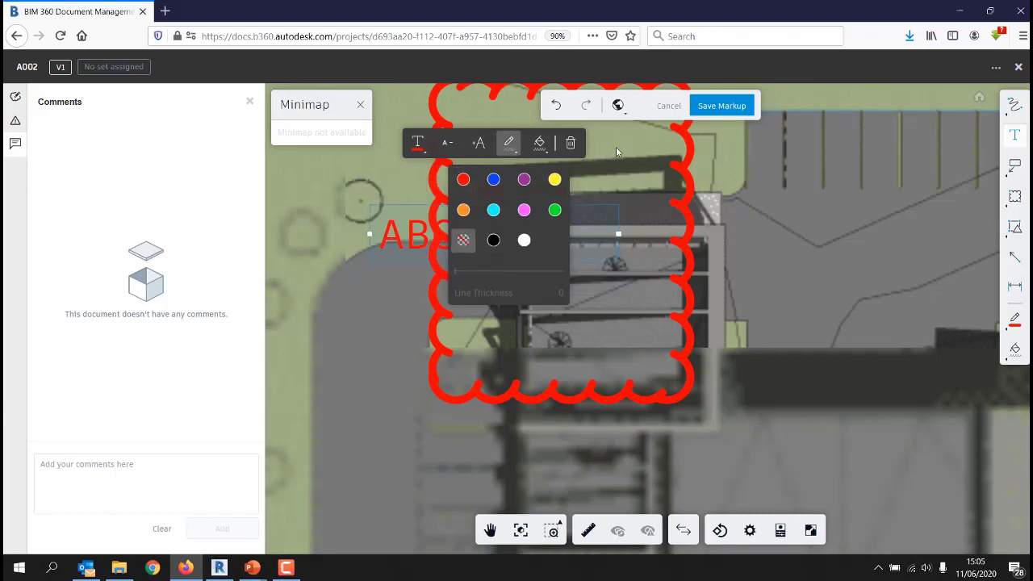
pyautogui.click(505, 242)
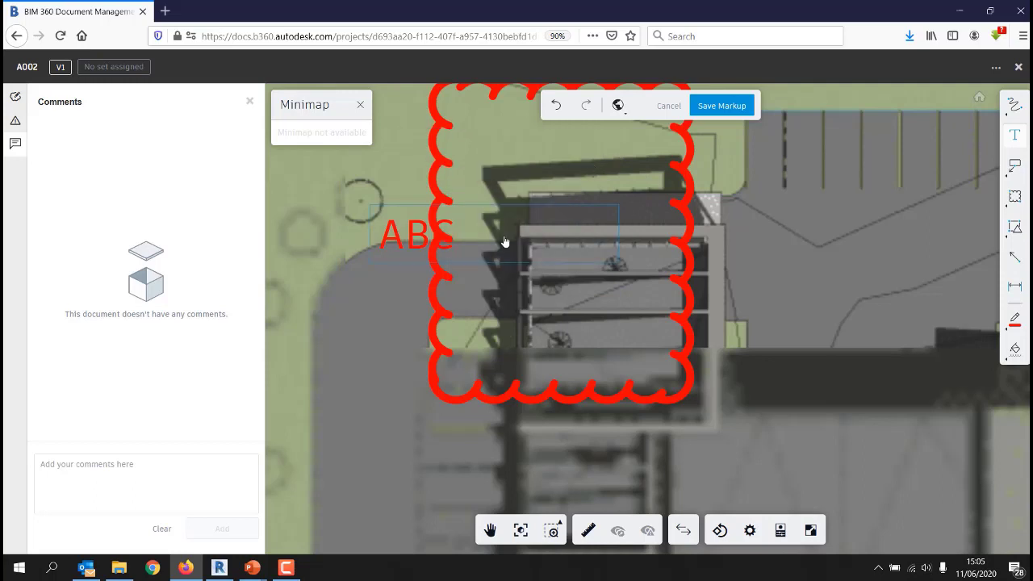
pyautogui.click(407, 212)
pyautogui.moveTo(404, 210); pyautogui.dragTo(538, 204)
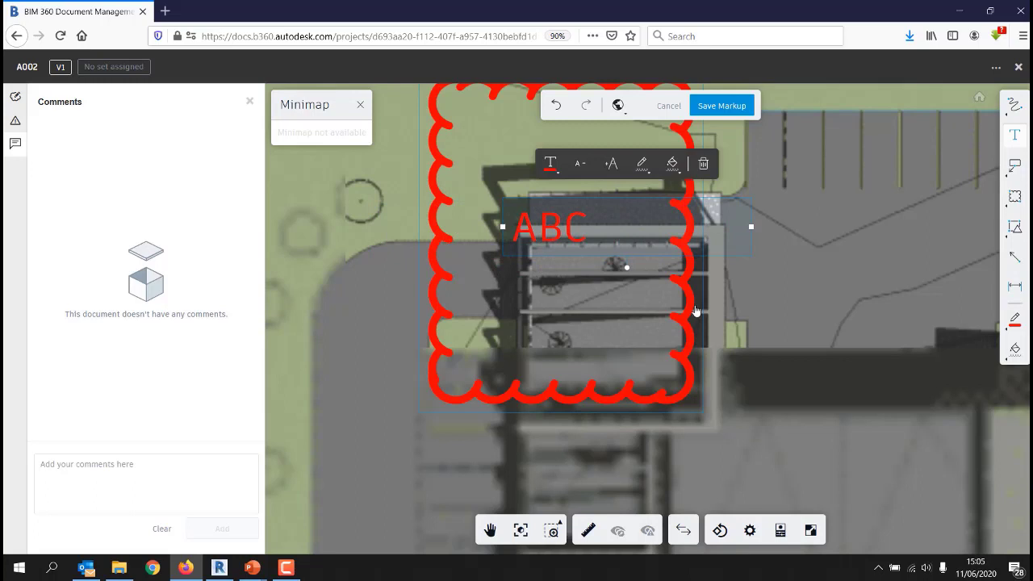
# Save the markup on sheet A002 and check it in the sheet's markups list before closing the viewer.
pyautogui.click(713, 112)
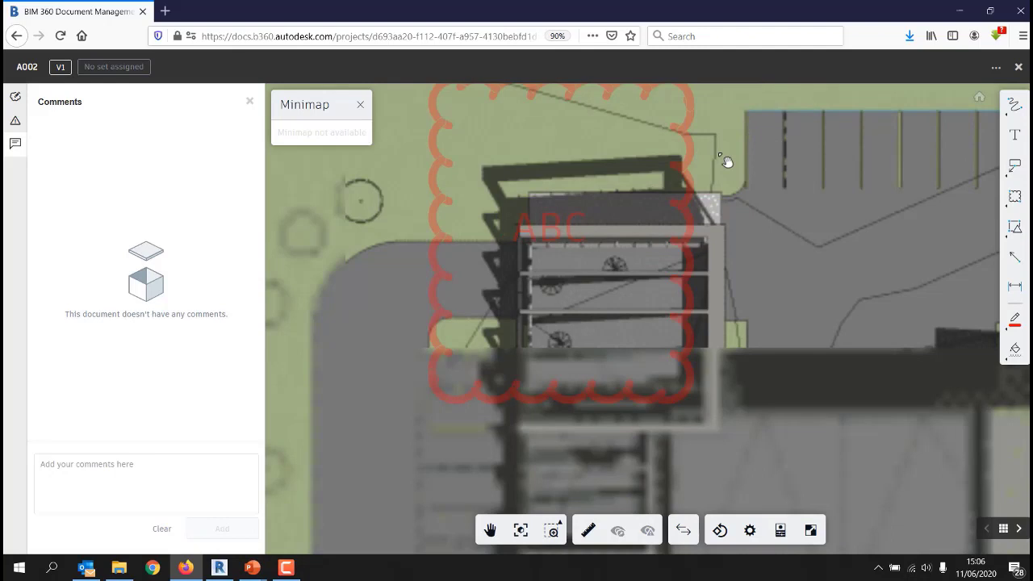
pyautogui.scroll(-5, 743, 279)
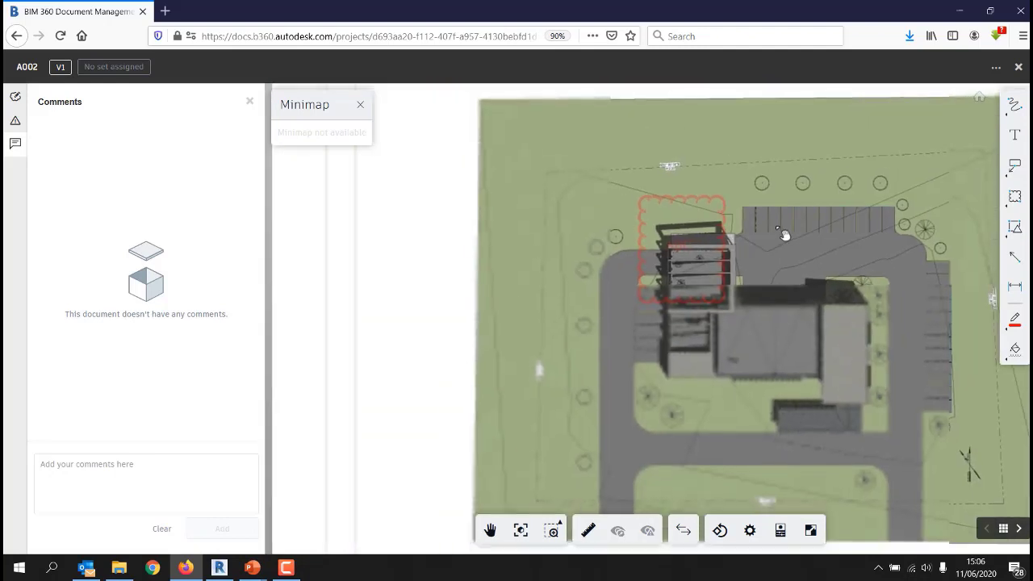
pyautogui.moveTo(784, 234); pyautogui.dragTo(713, 244)
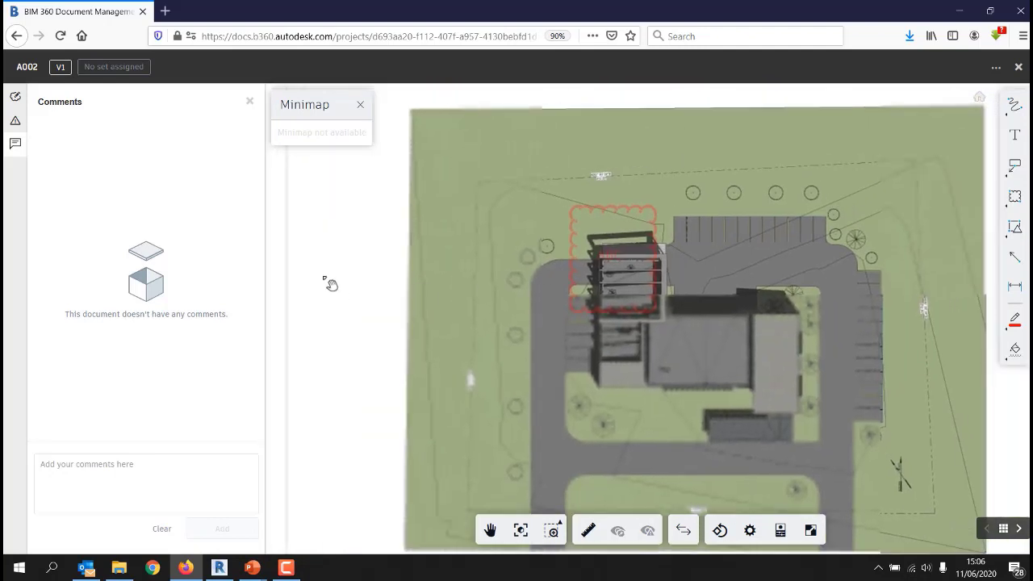
pyautogui.click(14, 96)
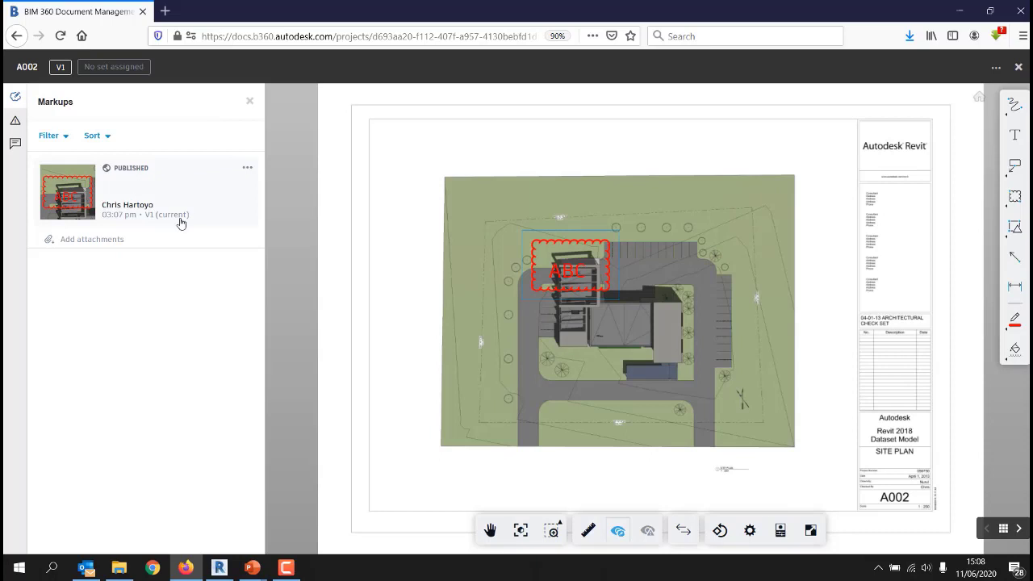
pyautogui.click(1018, 68)
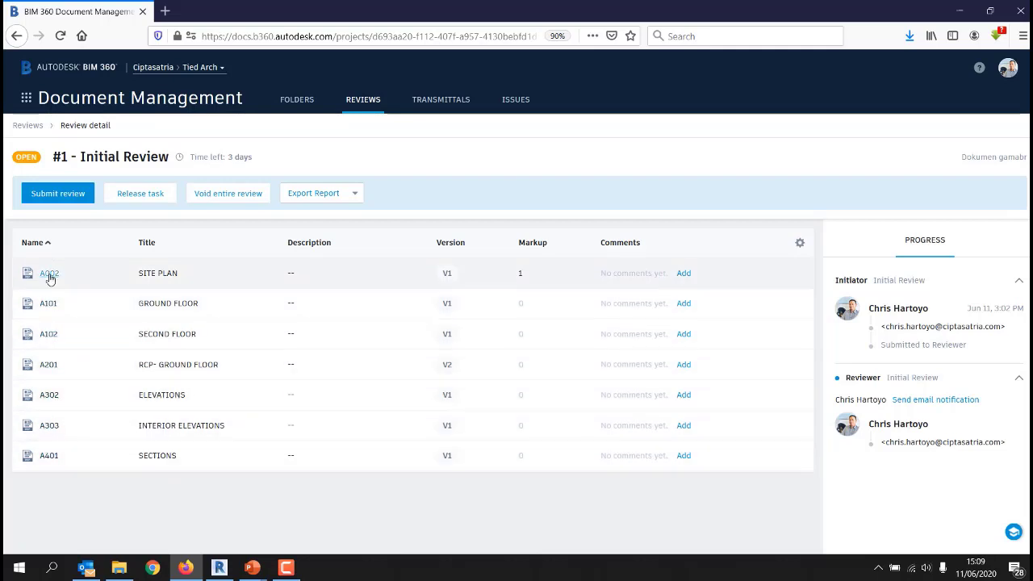
# Submit the initial review with the note "Ada catatan dari saya terkait gambar A002" and send the email notification to the listed final reviewer.
pyautogui.click(57, 194)
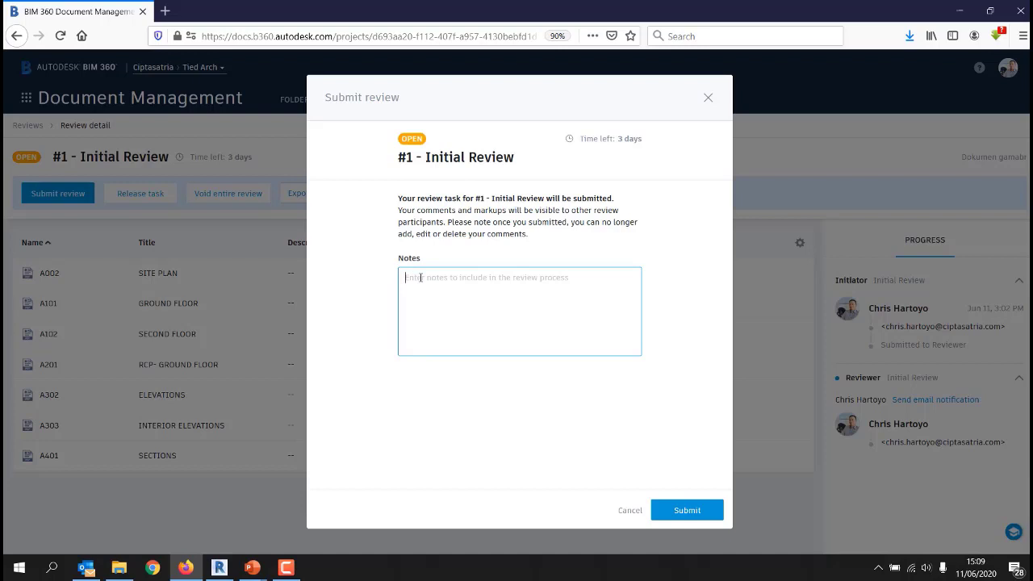
pyautogui.write('Ada catatan dari')
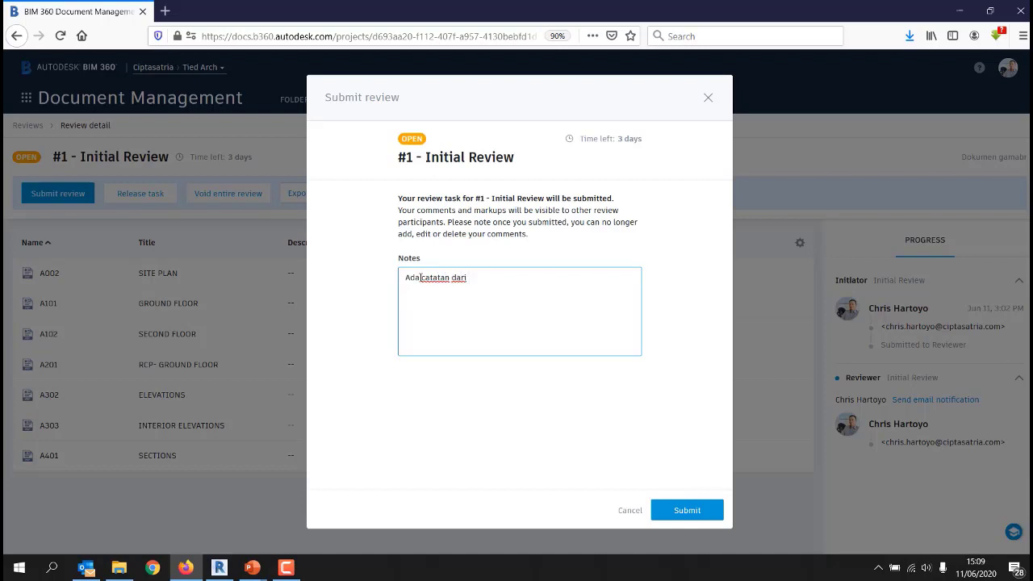
pyautogui.write('ait gambar A002')
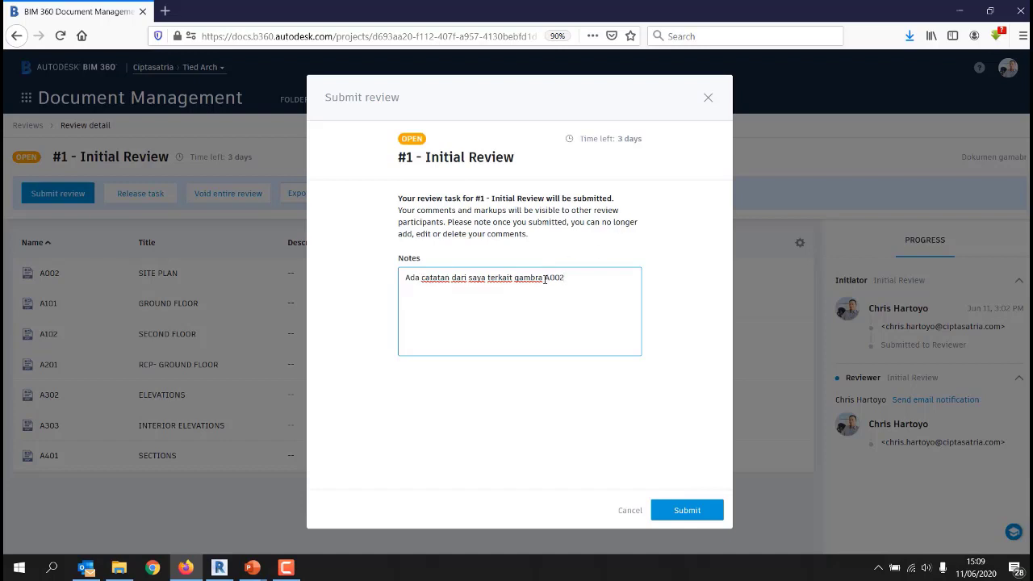
pyautogui.write('a')
pyautogui.click(684, 511)
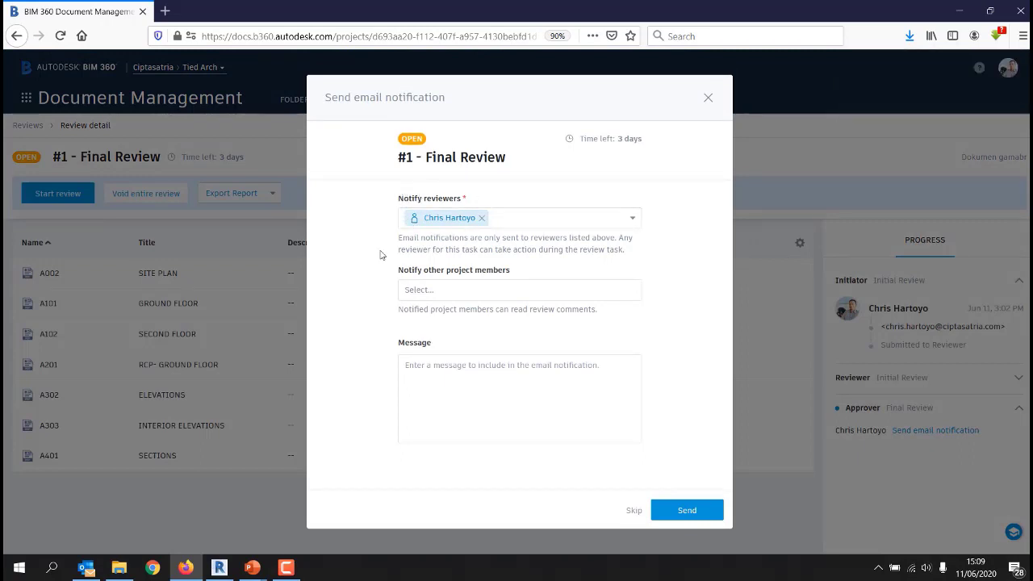
pyautogui.click(690, 513)
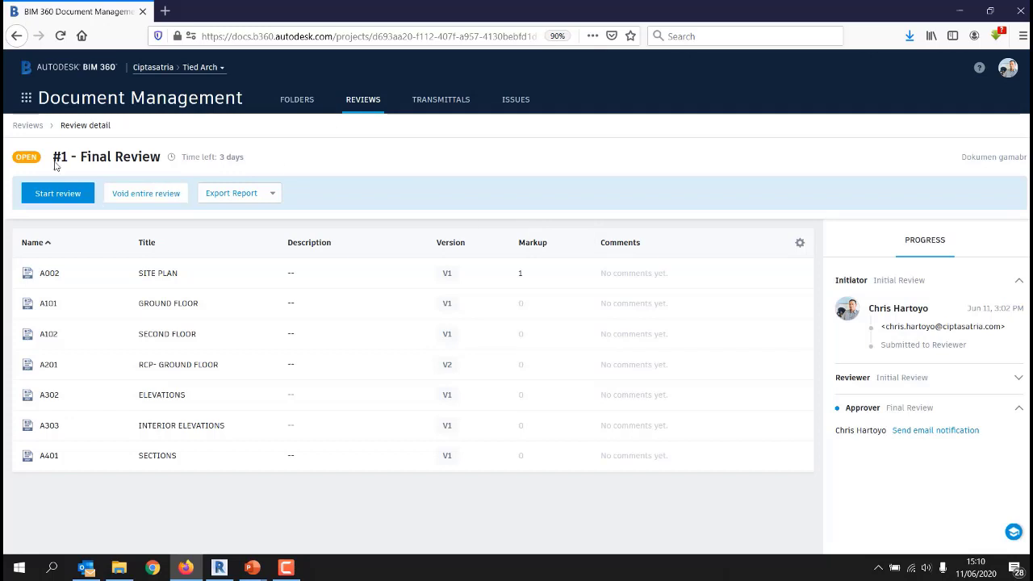
# Return to the reviews list and read the overview in the Outlook notification e-mail about the final review.
pyautogui.click(20, 129)
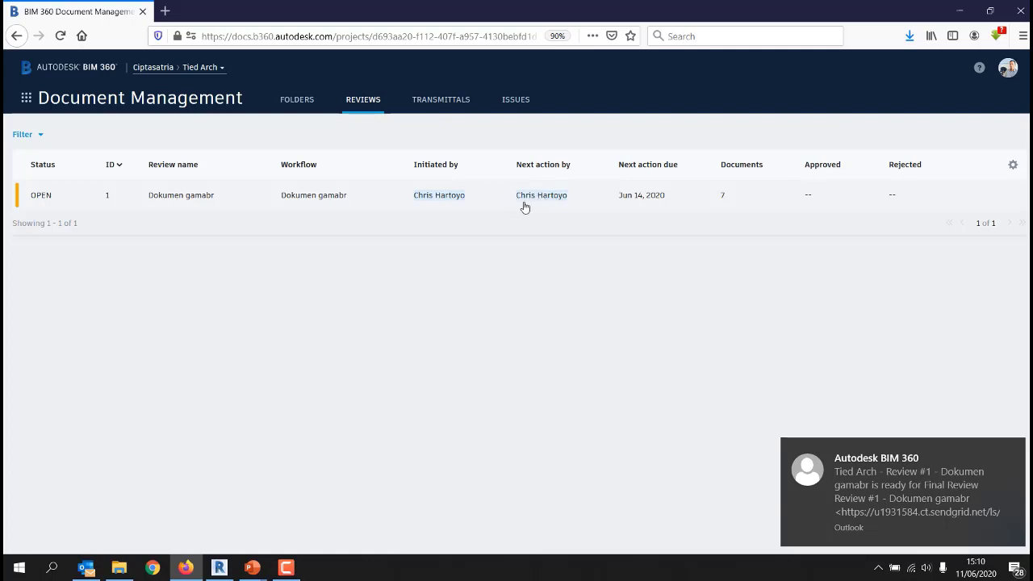
pyautogui.click(1016, 450)
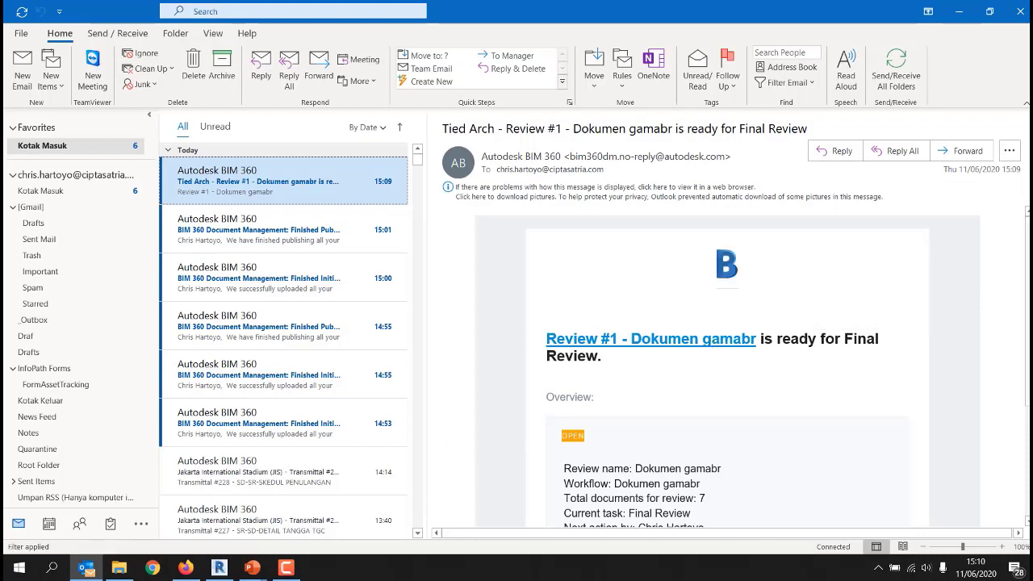
pyautogui.scroll(-2, 727, 363)
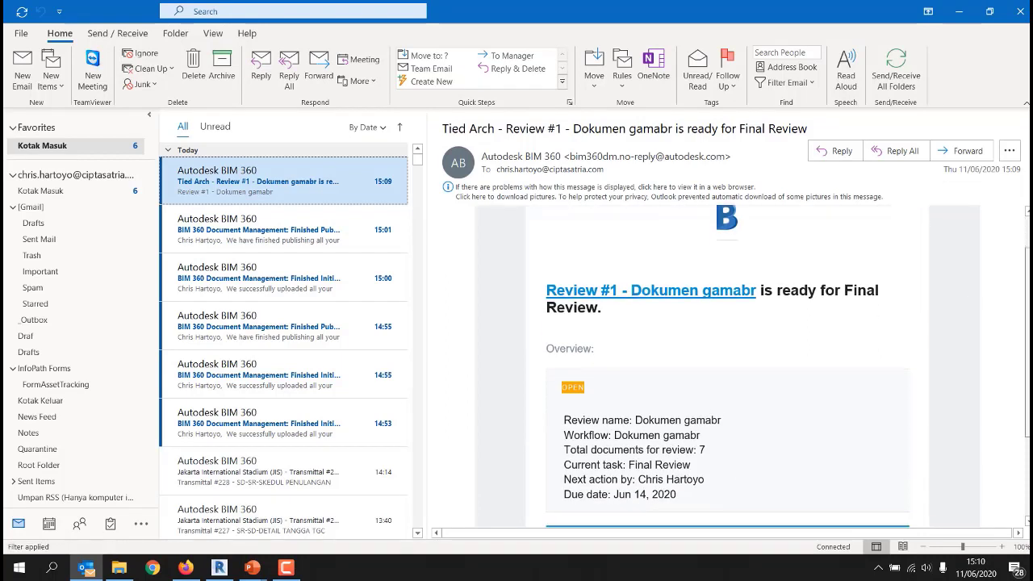
pyautogui.moveTo(1028, 304)
pyautogui.mouseDown()
pyautogui.moveTo(1028, 283)
pyautogui.moveTo(1029, 355)
pyautogui.moveTo(1026, 269)
pyautogui.moveTo(1024, 284)
pyautogui.mouseUp()
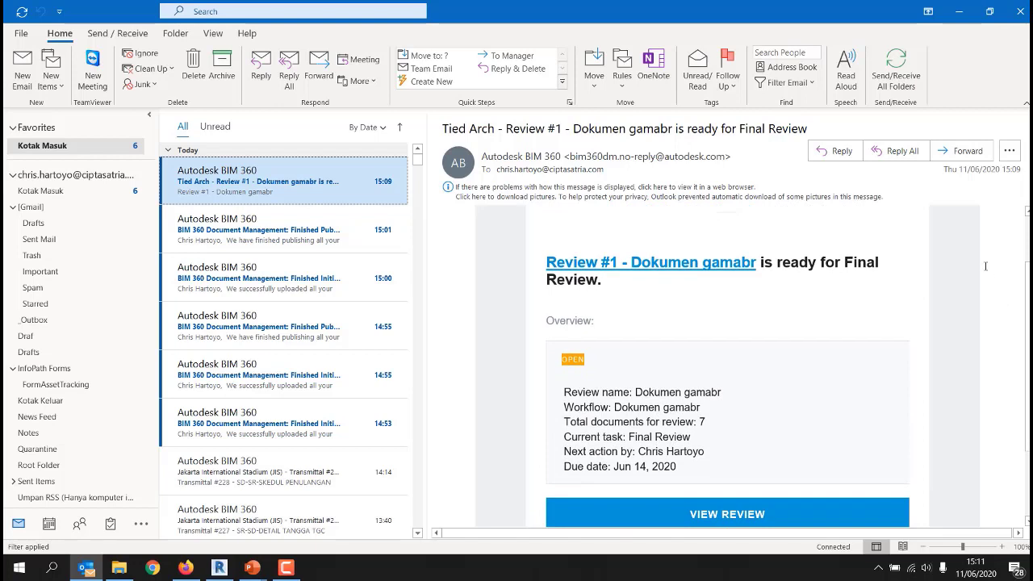
# Switch back to BIM 360 in Firefox, open the "Dokumen gamabr" review and start its final review.
pyautogui.click(186, 567)
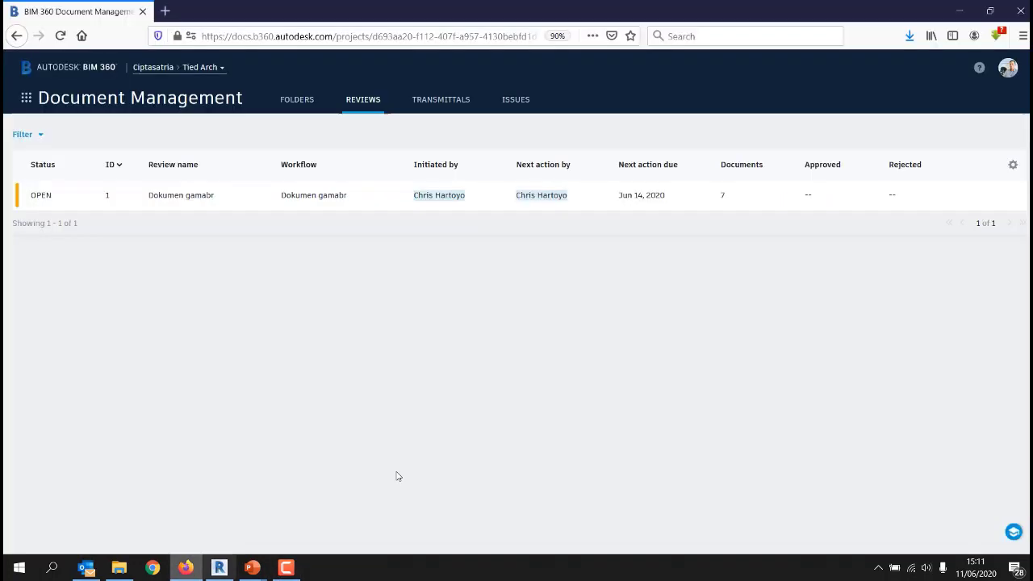
pyautogui.click(37, 199)
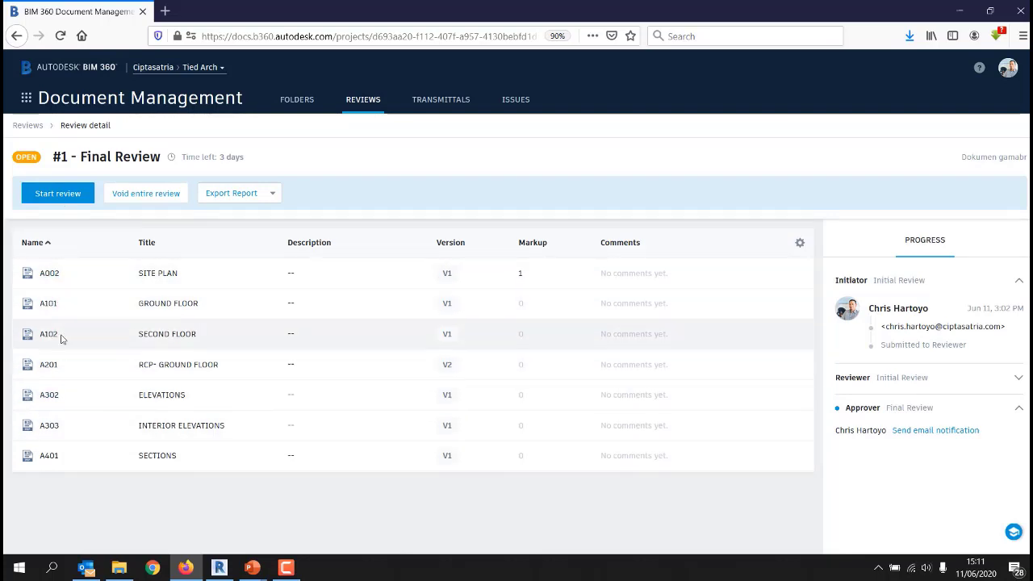
pyautogui.click(60, 196)
pyautogui.click(672, 347)
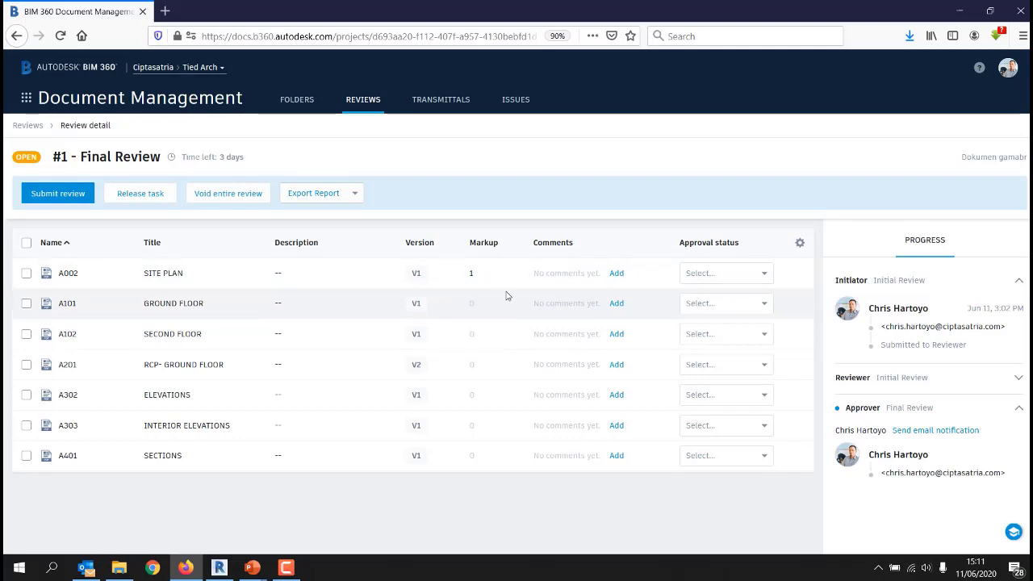
# Set the approval status of sheets A002, A101 and A102 to Approved.
pyautogui.click(722, 278)
pyautogui.click(721, 295)
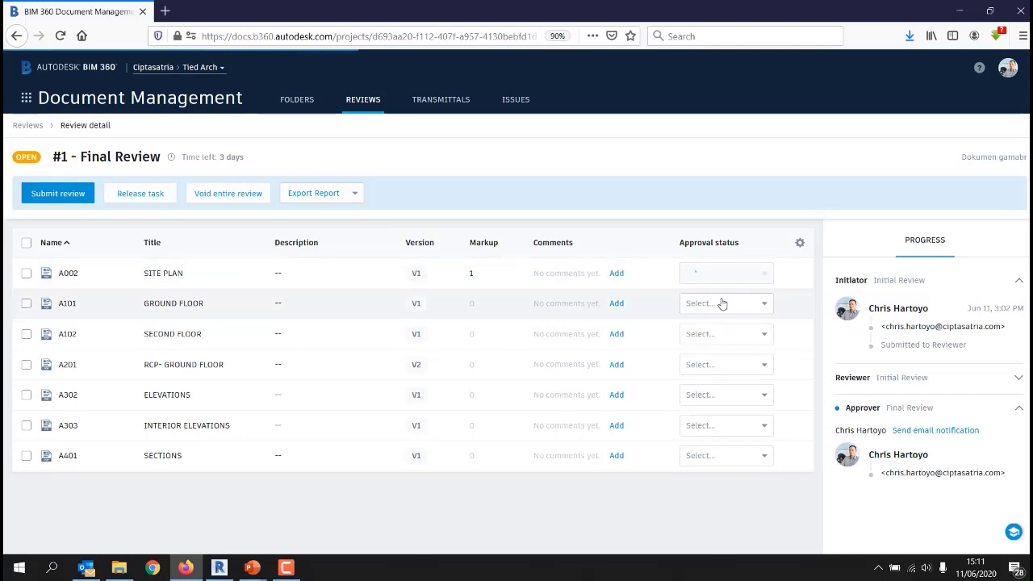
pyautogui.click(723, 310)
pyautogui.click(721, 325)
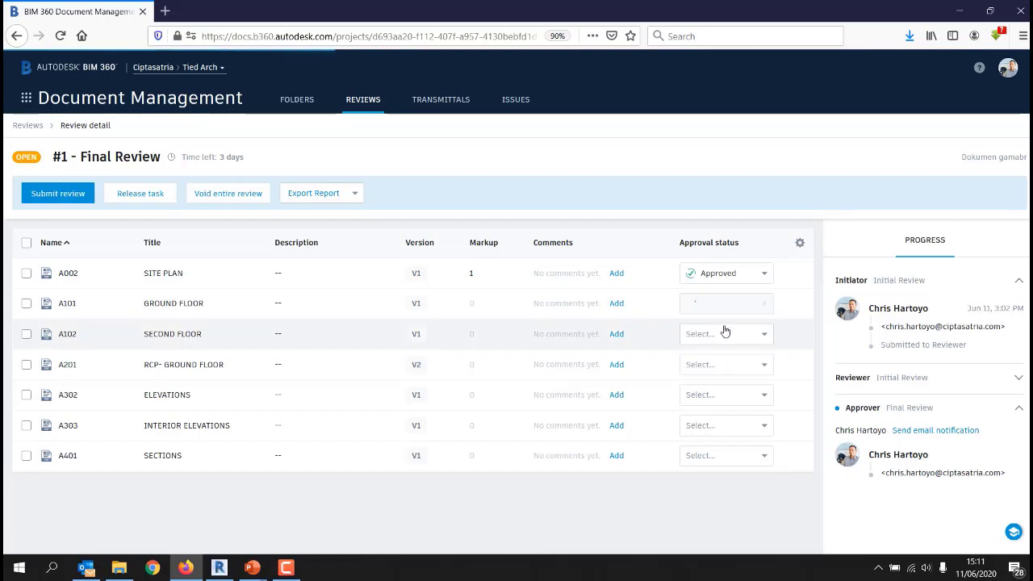
pyautogui.click(723, 334)
pyautogui.click(721, 355)
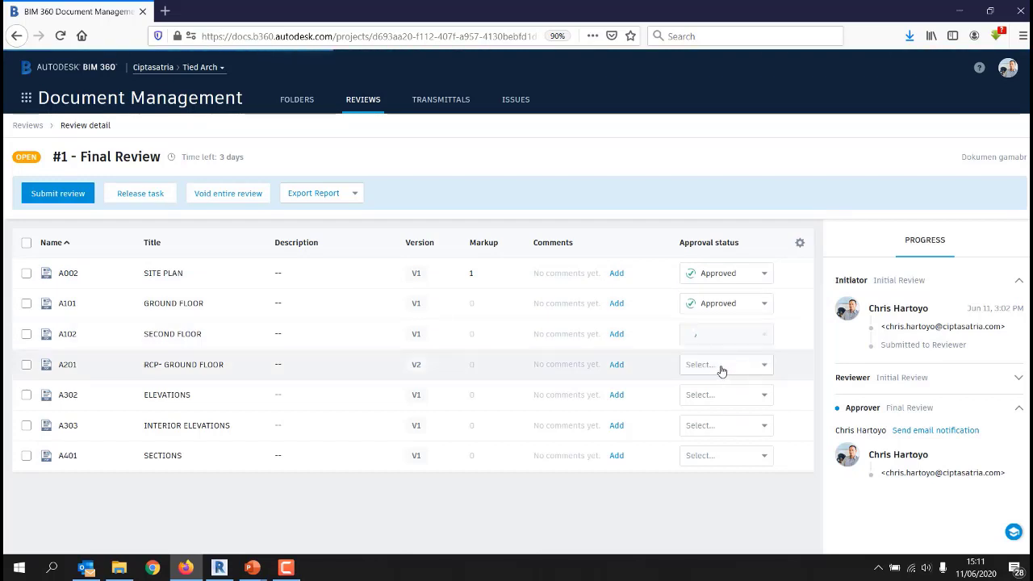
# Set the approval status of sheets A201 RCP- GROUND FLOOR and A302 ELEVATIONS to Rejected.
pyautogui.click(722, 368)
pyautogui.click(725, 408)
pyautogui.click(724, 402)
pyautogui.click(716, 436)
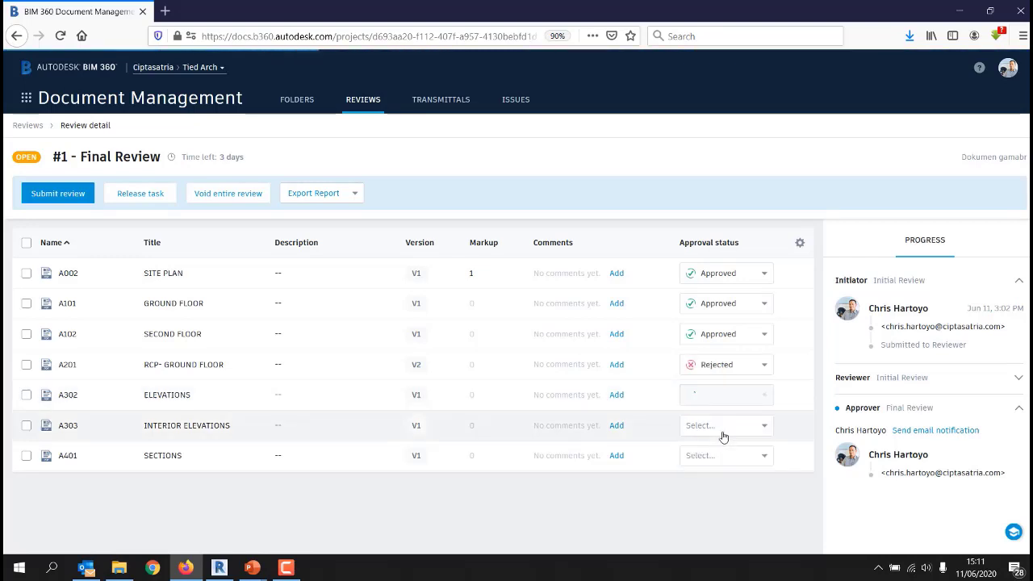
# Set sheets A303 and A401 to Approved, and change sheet A002's approval status to Approved w/ comments.
pyautogui.click(726, 428)
pyautogui.click(720, 449)
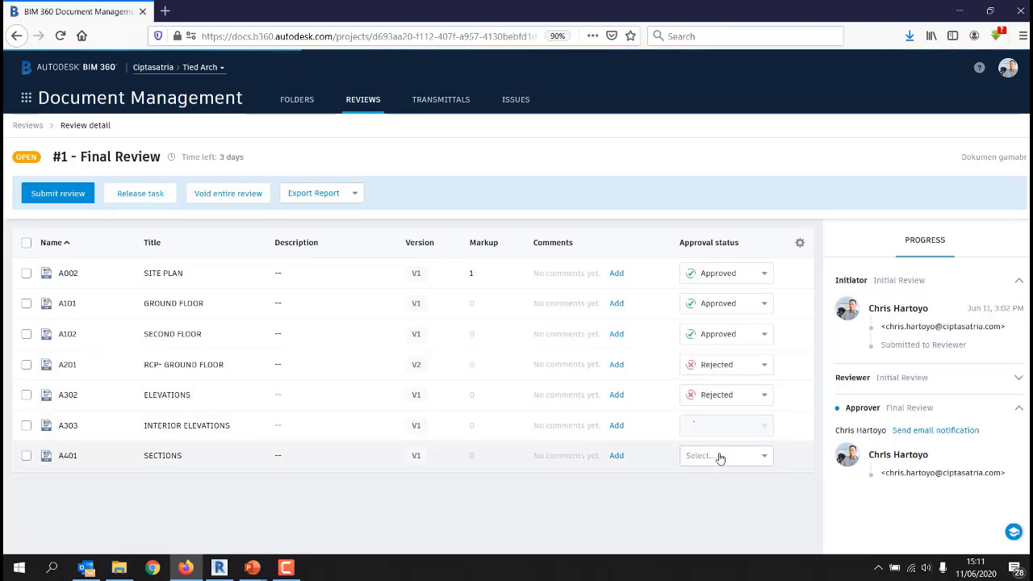
pyautogui.click(720, 457)
pyautogui.click(711, 478)
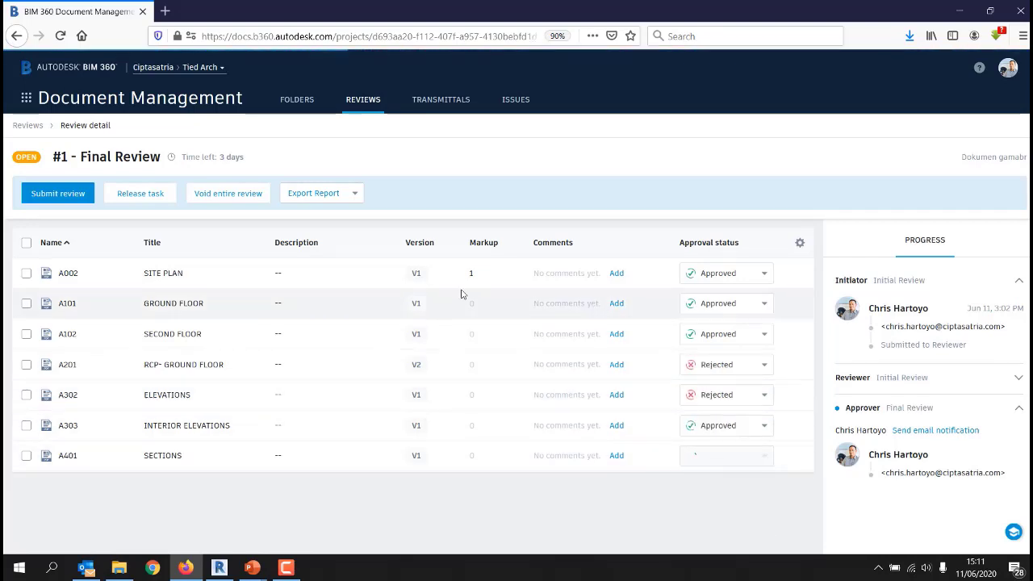
pyautogui.click(726, 275)
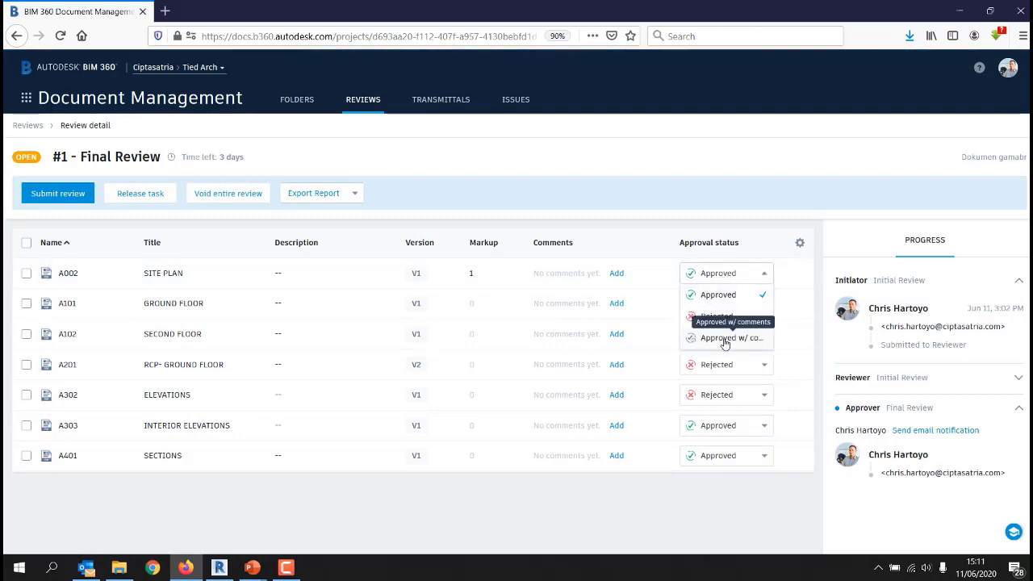
pyautogui.click(752, 338)
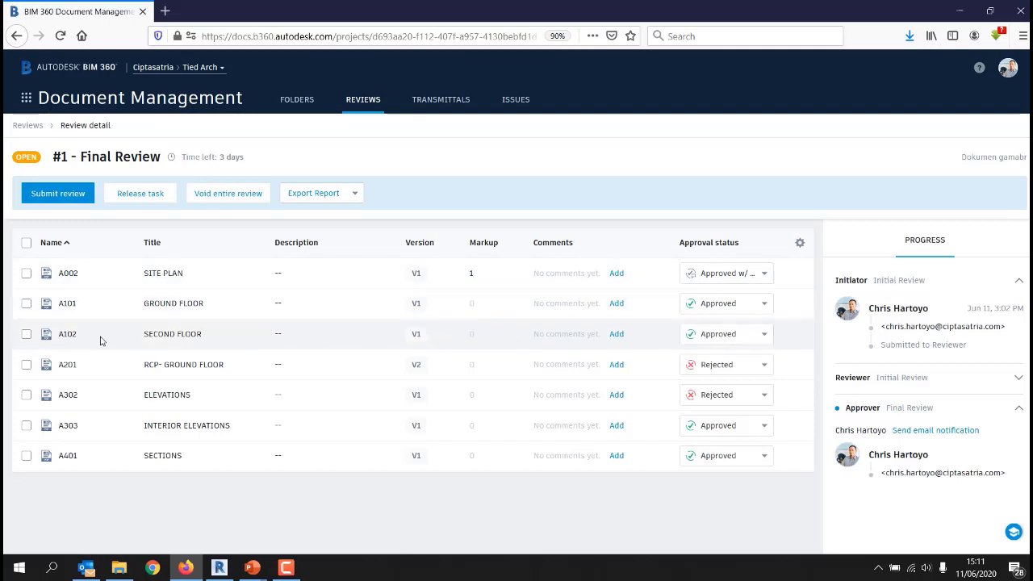
# Submit the final review of the sheets and expand the Reviewer stage in the closed review's progress to examine the full history.
pyautogui.click(57, 195)
pyautogui.click(694, 512)
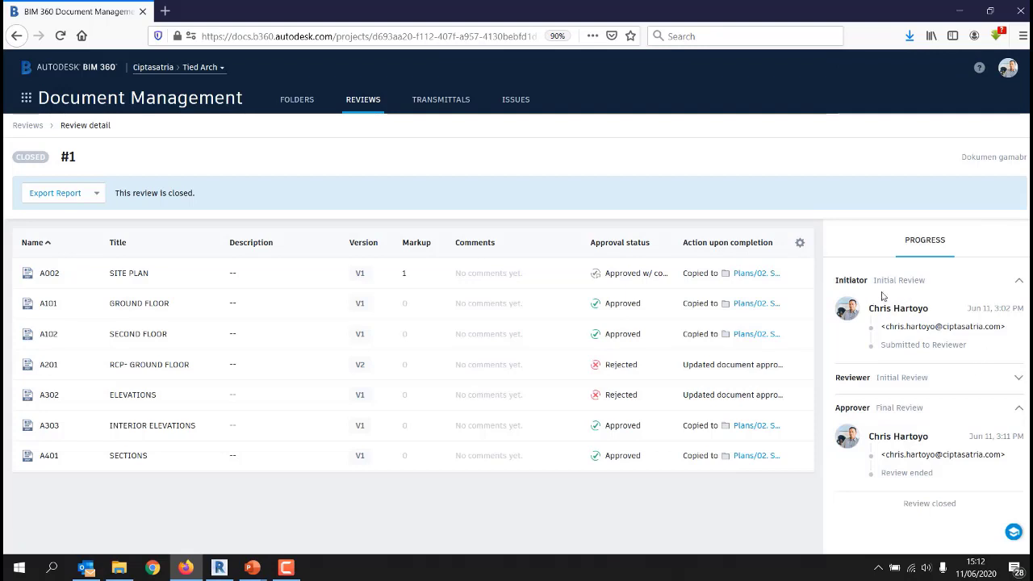
pyautogui.click(1020, 379)
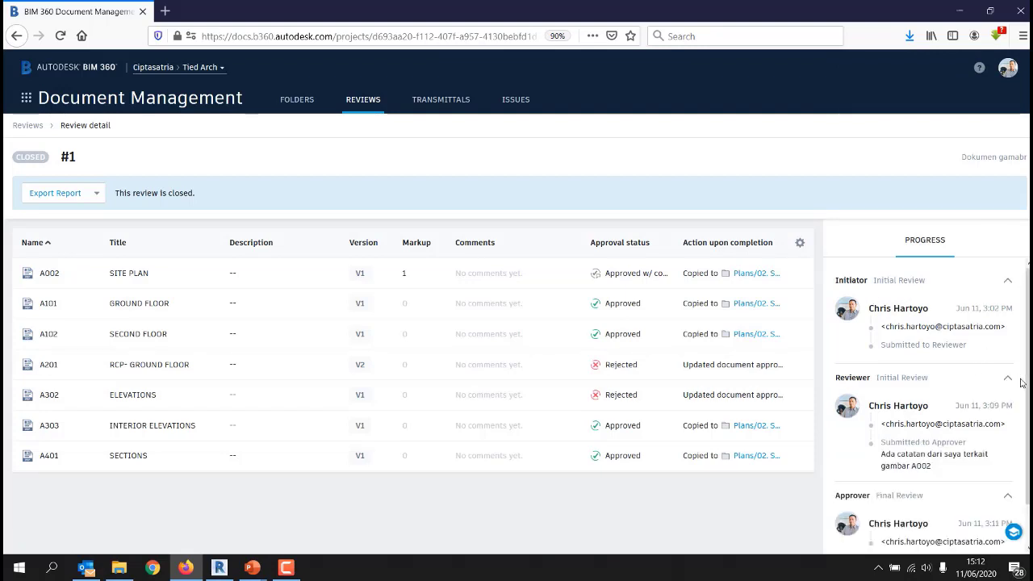
pyautogui.scroll(-1, 908, 396)
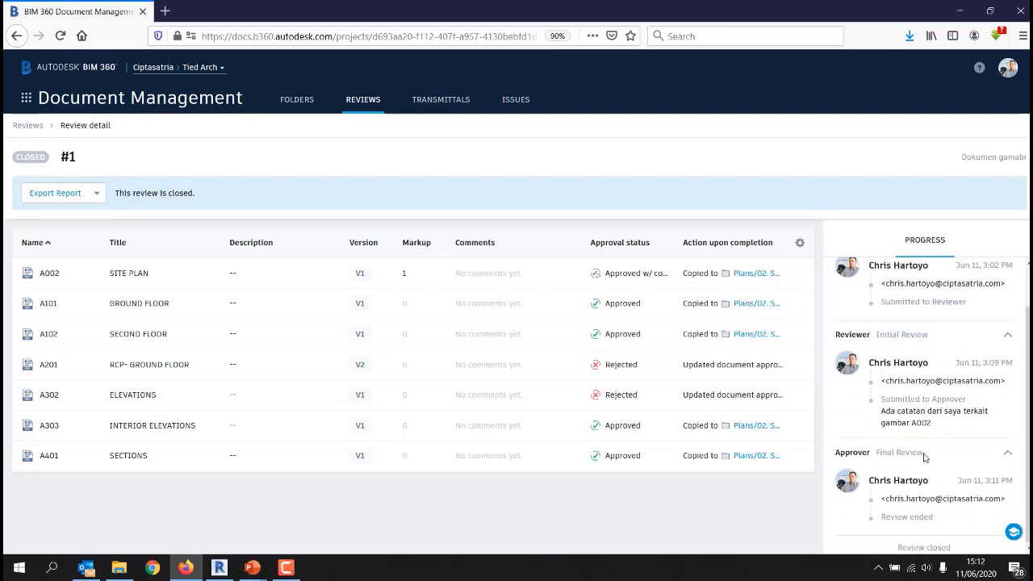
pyautogui.scroll(2, 925, 428)
pyautogui.scroll(-2, 927, 379)
# Examine the sheets and their approval statuses in the Plans folders 01. FOR CONSTRUCTION and 02. SHOP DRAWING.
pyautogui.click(298, 105)
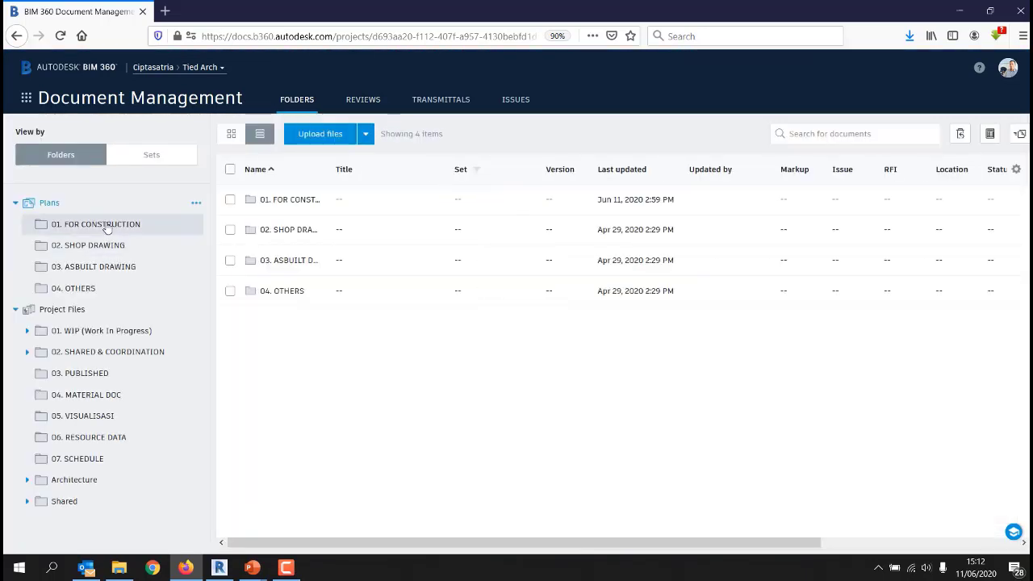
pyautogui.click(141, 224)
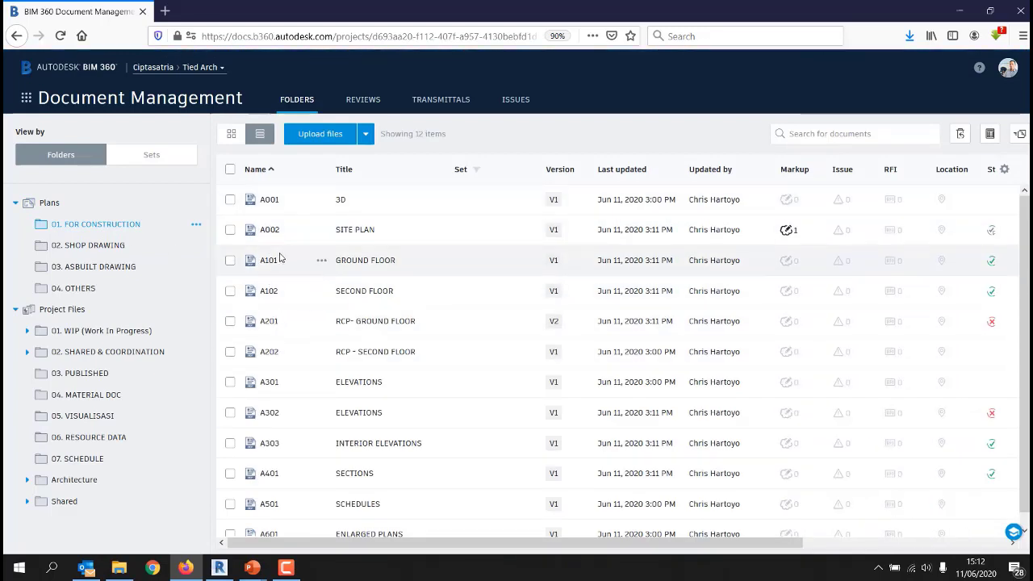
pyautogui.moveTo(307, 231)
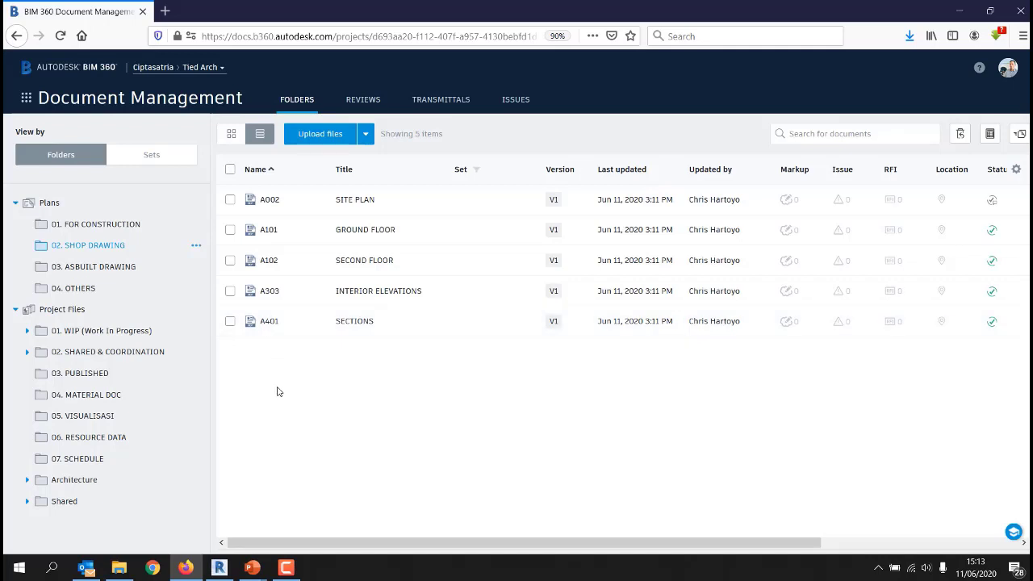
pyautogui.click(285, 567)
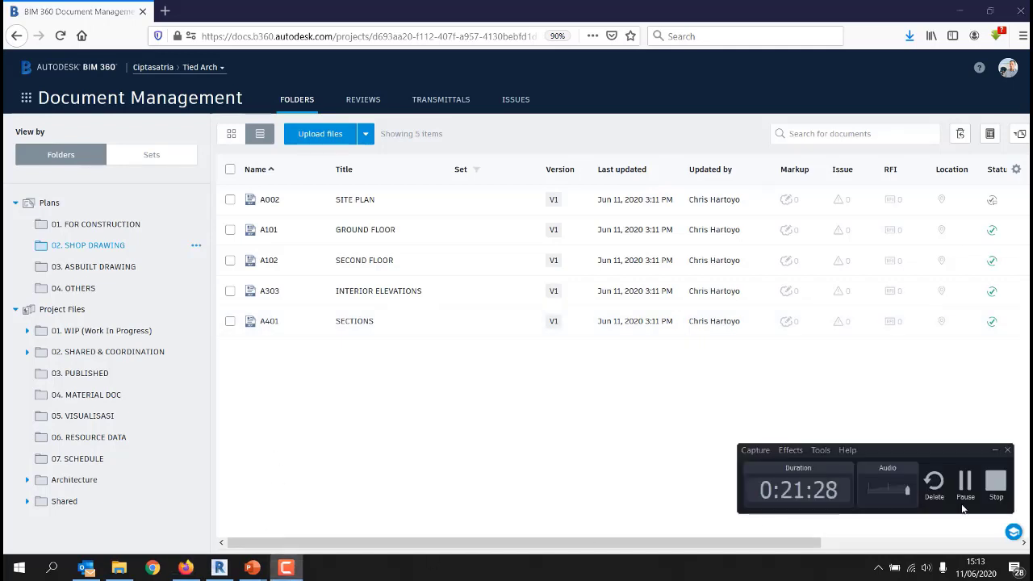